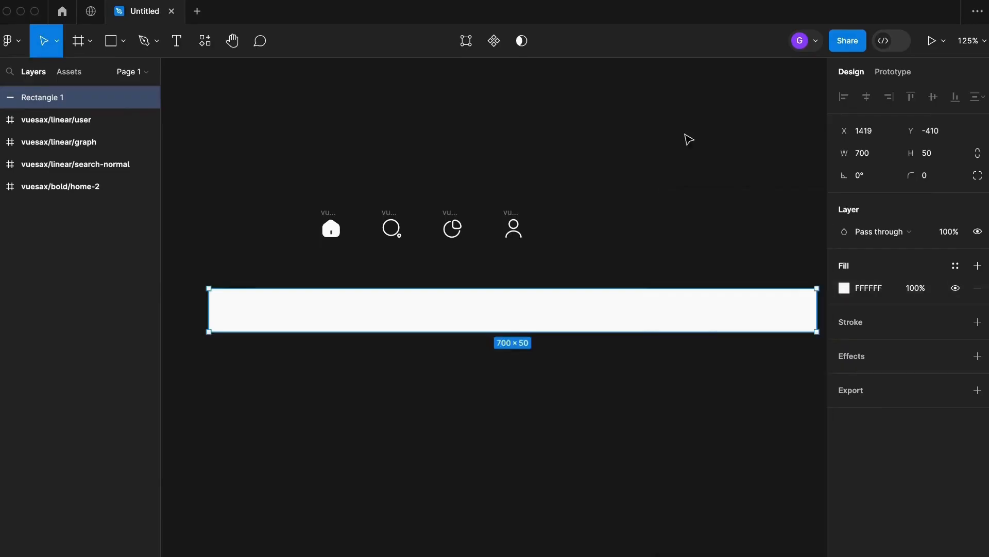
Draw a circle over the bar's top edge and set its size to 60 × 60.
{"action": "left_click", "coordinate": [675, 247]}
{"action": "scroll", "coordinate": [619, 309], "scroll_direction": "down", "scroll_amount": 2}
{"action": "left_click", "coordinate": [124, 42]}
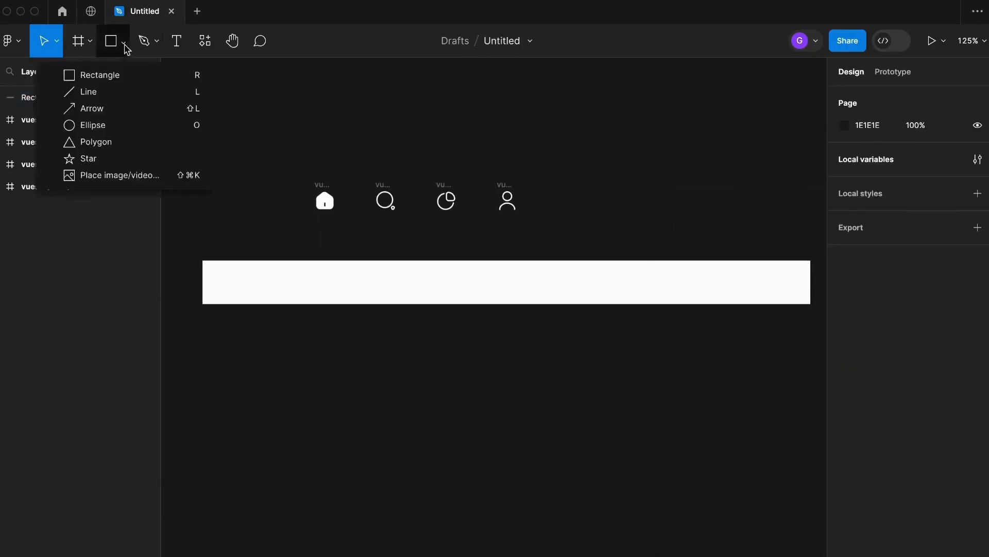
{"action": "left_click", "coordinate": [133, 126]}
{"action": "scroll", "coordinate": [539, 270], "scroll_direction": "up", "scroll_amount": 2}
{"action": "mouse_move", "coordinate": [533, 257]}
{"action": "left_mouse_down"}
{"action": "mouse_move", "coordinate": [559, 250]}
{"action": "mouse_move", "coordinate": [574, 216]}
{"action": "mouse_move", "coordinate": [560, 230]}
{"action": "left_mouse_up"}
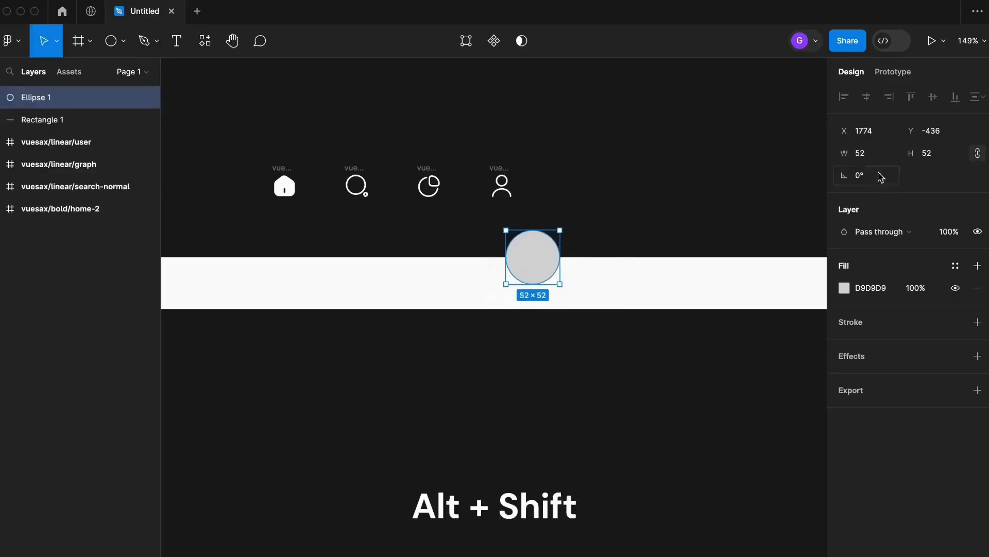
{"action": "left_click", "coordinate": [870, 153]}
{"action": "type", "text": "60"}
{"action": "key", "text": "Return"}
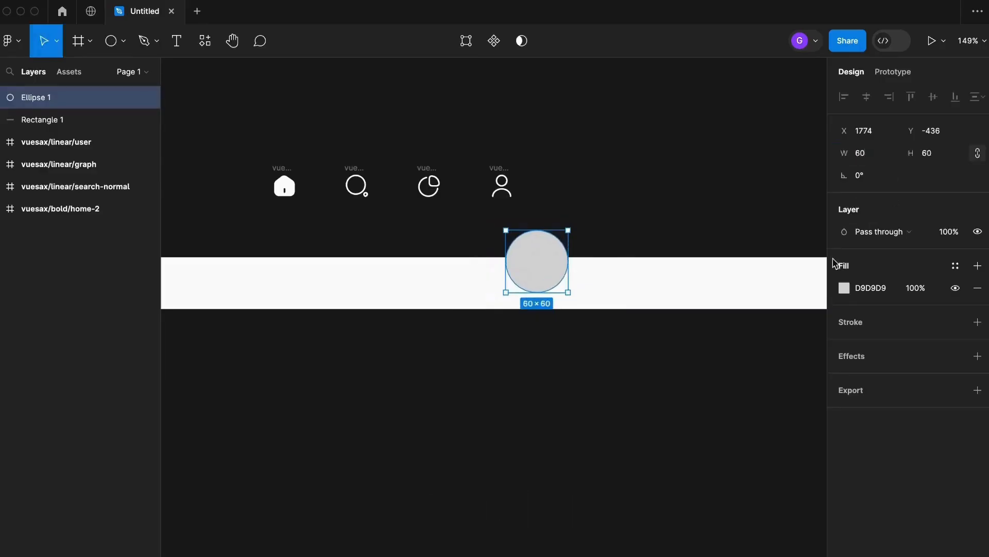
Move the circle onto the bar's top edge and center it horizontally with the bar.
{"action": "scroll", "coordinate": [543, 255], "scroll_direction": "up", "scroll_amount": 5}
{"action": "left_click_drag", "start_coordinate": [559, 269], "coordinate": [490, 282]}
{"action": "left_click", "coordinate": [602, 222]}
{"action": "left_click", "coordinate": [487, 291]}
{"action": "scroll", "coordinate": [489, 295], "scroll_direction": "up", "scroll_amount": 2}
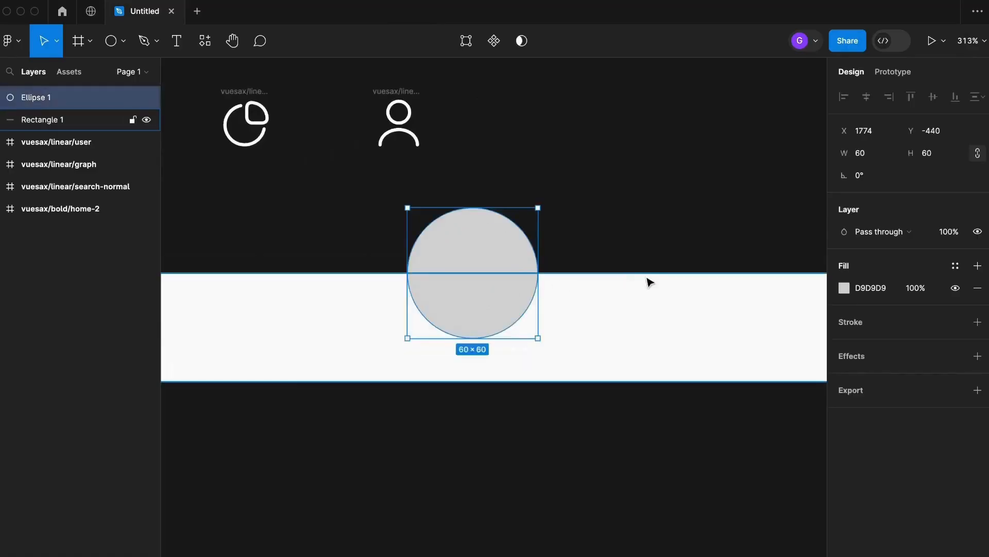
{"action": "scroll", "coordinate": [568, 279], "scroll_direction": "down", "scroll_amount": 3}
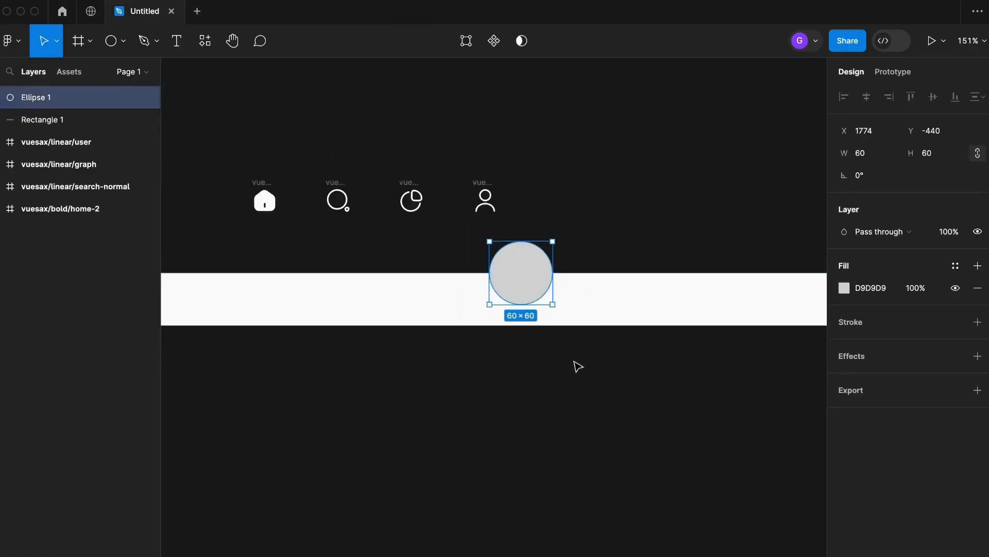
{"action": "left_click", "coordinate": [514, 277], "text": "shift"}
{"action": "left_click", "coordinate": [868, 98]}
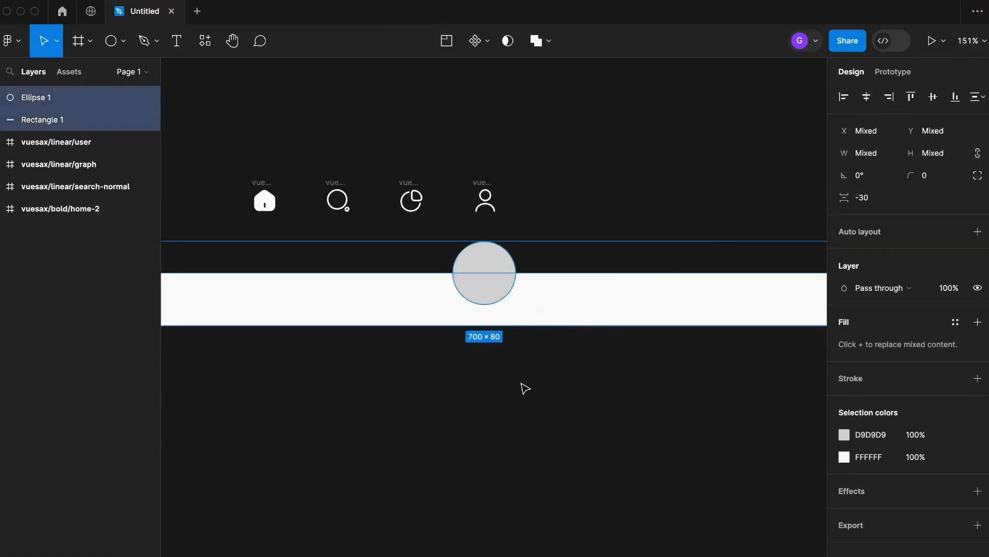
{"action": "left_click_drag", "start_coordinate": [547, 412], "coordinate": [496, 279]}
{"action": "left_click_drag", "start_coordinate": [493, 279], "coordinate": [494, 314]}
{"action": "scroll", "coordinate": [518, 331], "scroll_direction": "up", "scroll_amount": 5}
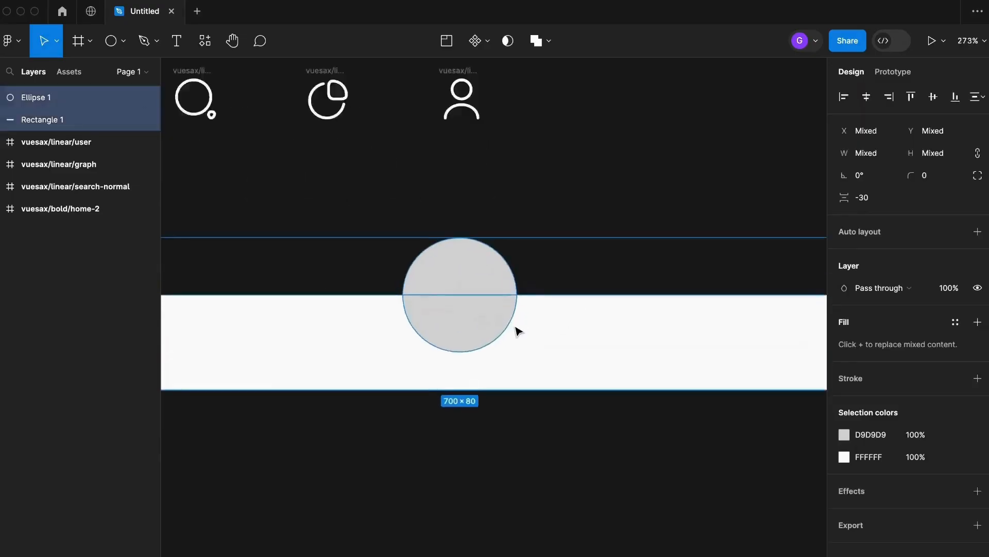
{"action": "left_click", "coordinate": [566, 166]}
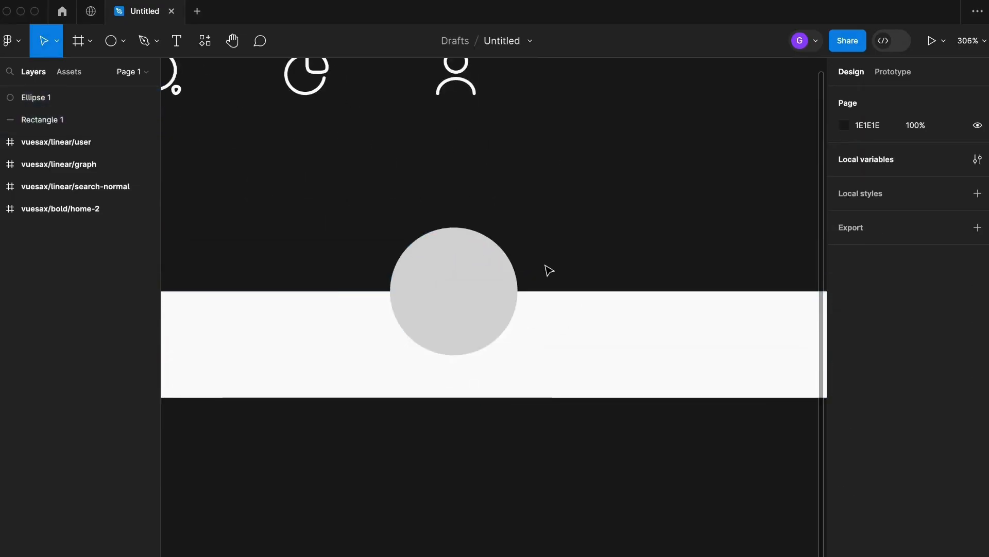
Edit the circle's vector points, pulling the side handles inward so its lower half pinches into a notch shape.
{"action": "left_click", "coordinate": [487, 287]}
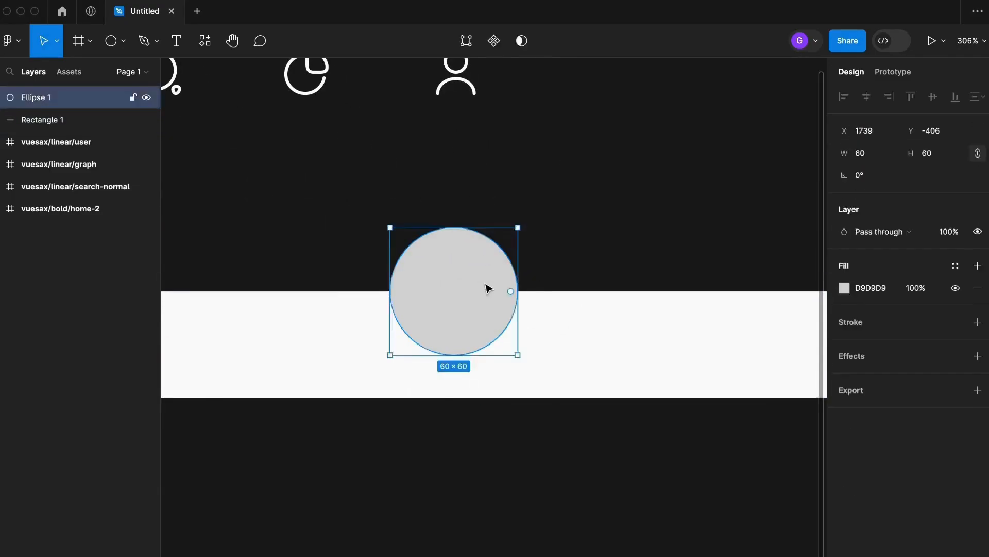
{"action": "double_click", "coordinate": [402, 291]}
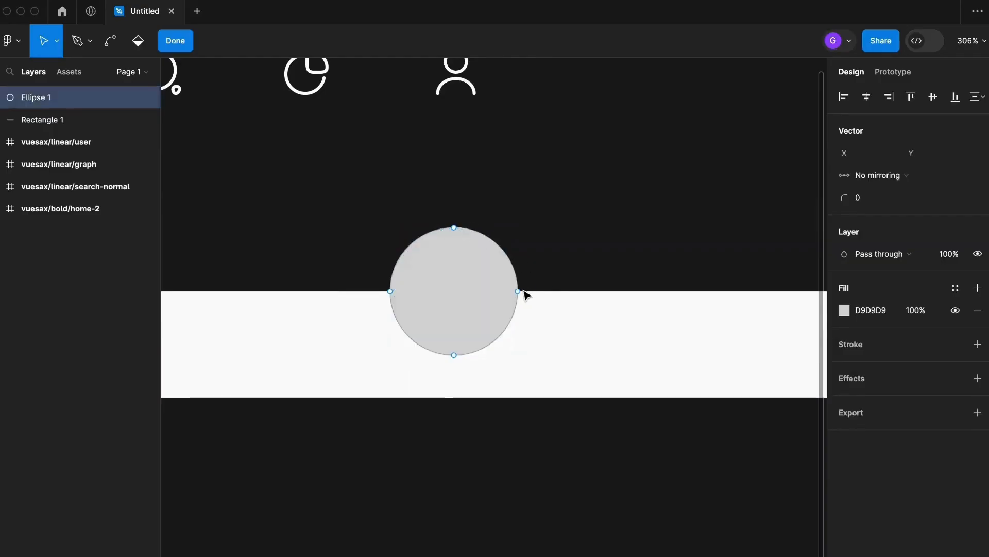
{"action": "scroll", "coordinate": [450, 313], "scroll_direction": "up", "scroll_amount": 5}
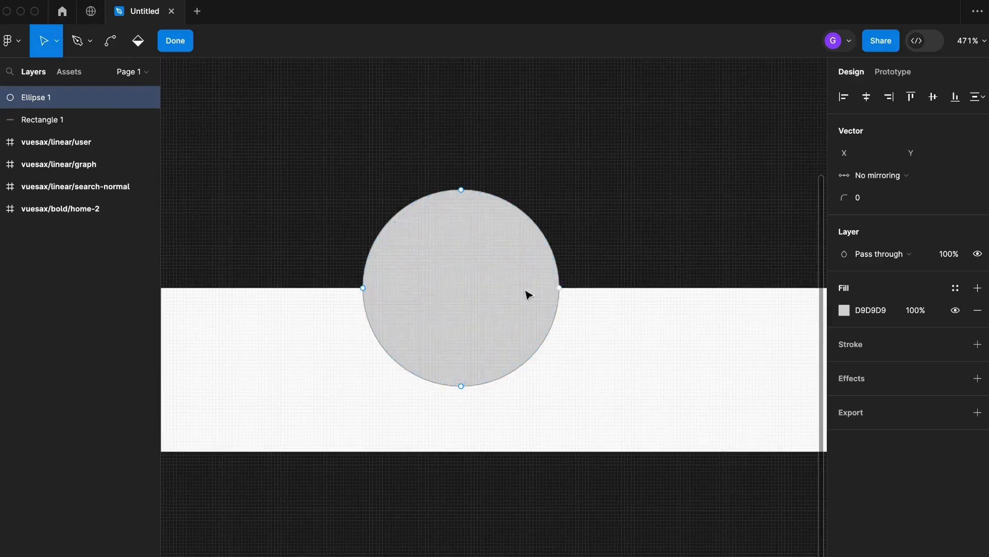
{"action": "left_click_drag", "start_coordinate": [365, 290], "coordinate": [422, 278]}
{"action": "left_click", "coordinate": [560, 289]}
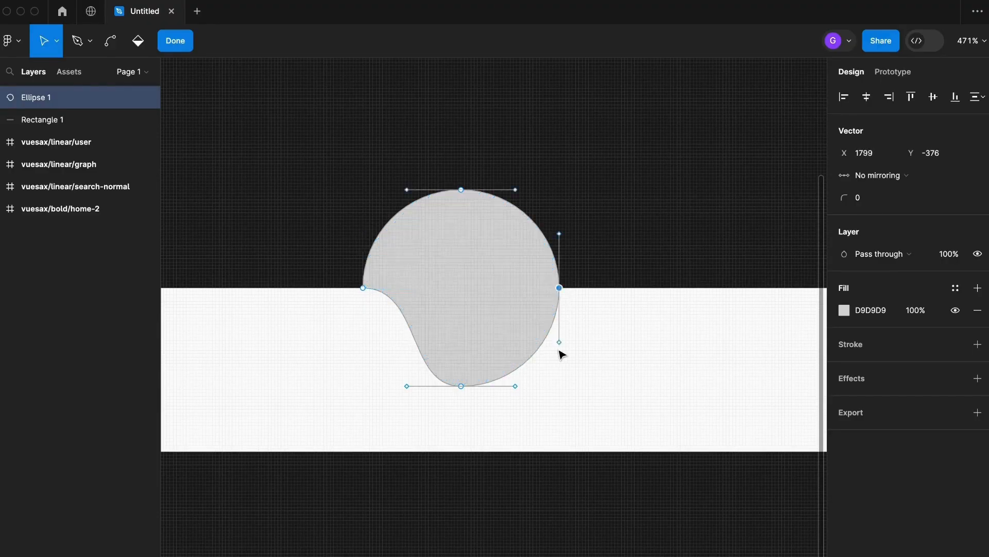
{"action": "left_click_drag", "start_coordinate": [560, 350], "coordinate": [499, 287]}
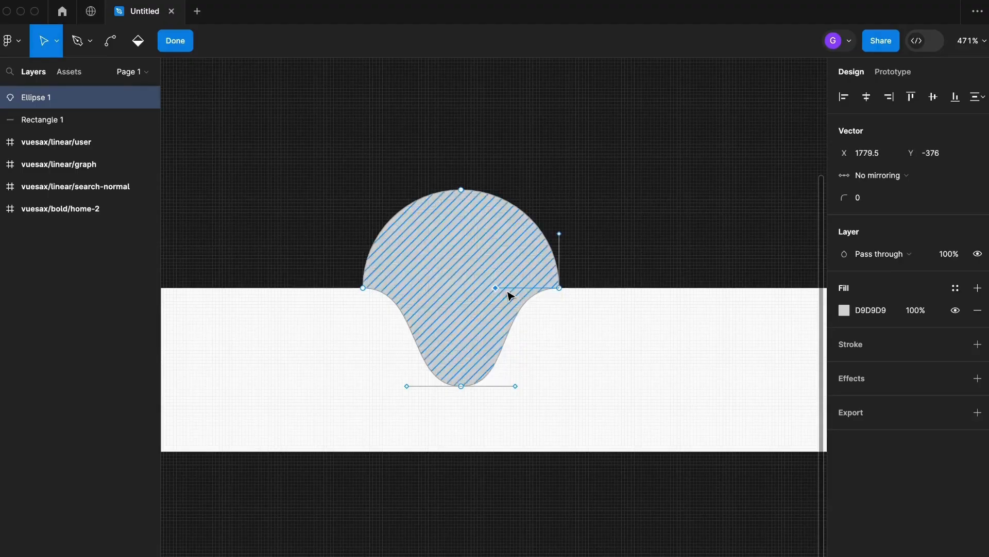
{"action": "left_click", "coordinate": [601, 170]}
{"action": "scroll", "coordinate": [495, 210], "scroll_direction": "down", "scroll_amount": 5}
{"action": "key", "text": "Escape"}
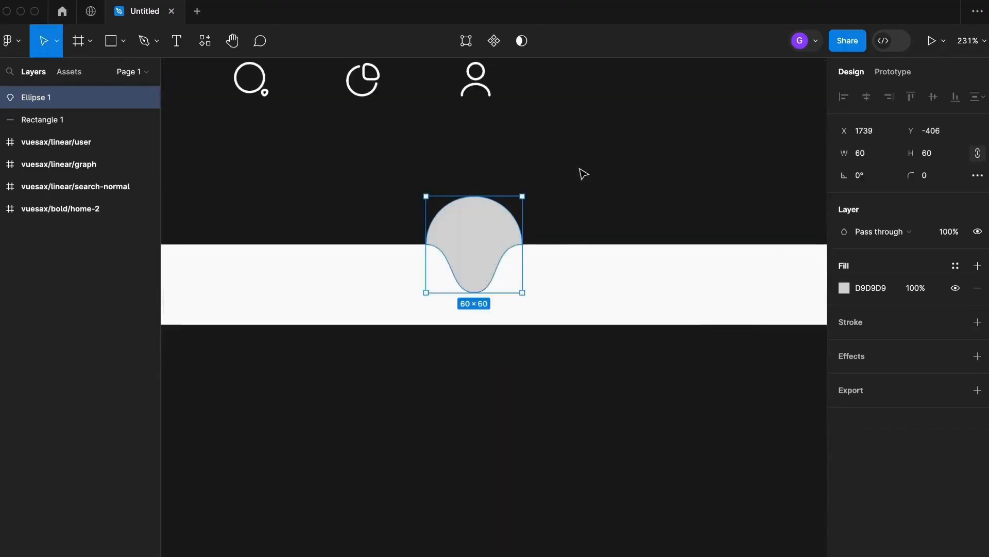
Widen the notch shape to about 95 × 60.
{"action": "left_click", "coordinate": [573, 180]}
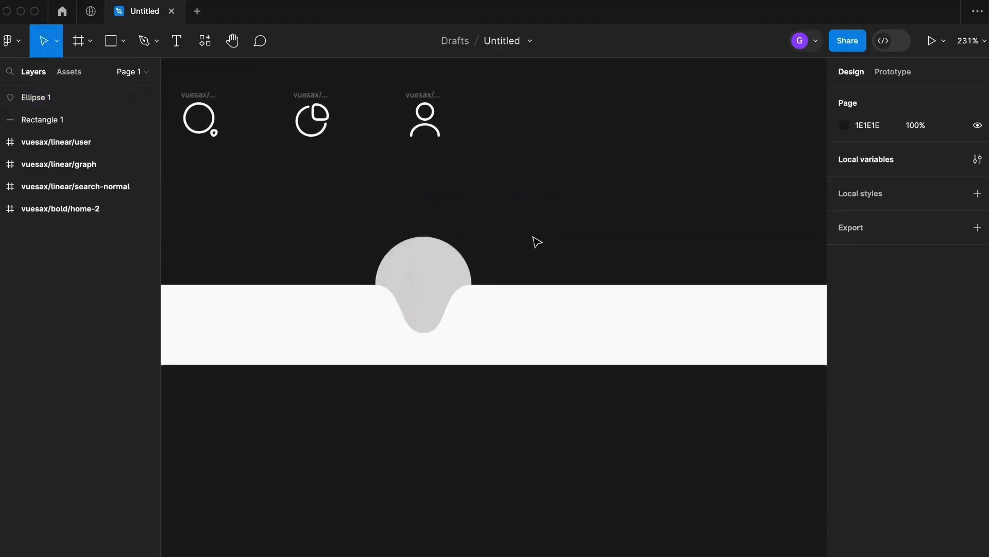
{"action": "scroll", "coordinate": [438, 298], "scroll_direction": "up", "scroll_amount": 3}
{"action": "left_click_drag", "start_coordinate": [526, 240], "coordinate": [496, 253]}
{"action": "left_click", "coordinate": [437, 279]}
{"action": "left_click_drag", "start_coordinate": [467, 287], "coordinate": [536, 287]}
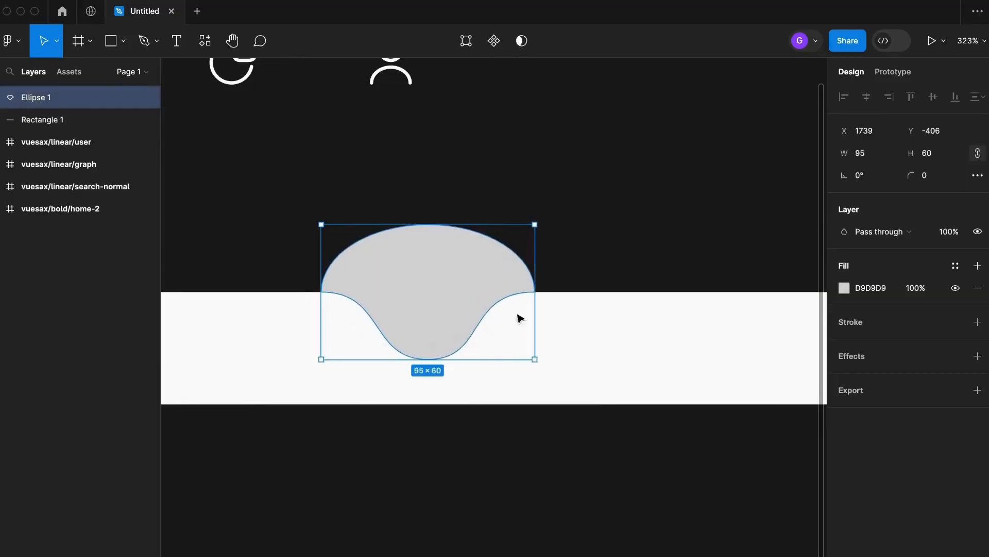
{"action": "left_click", "coordinate": [600, 239]}
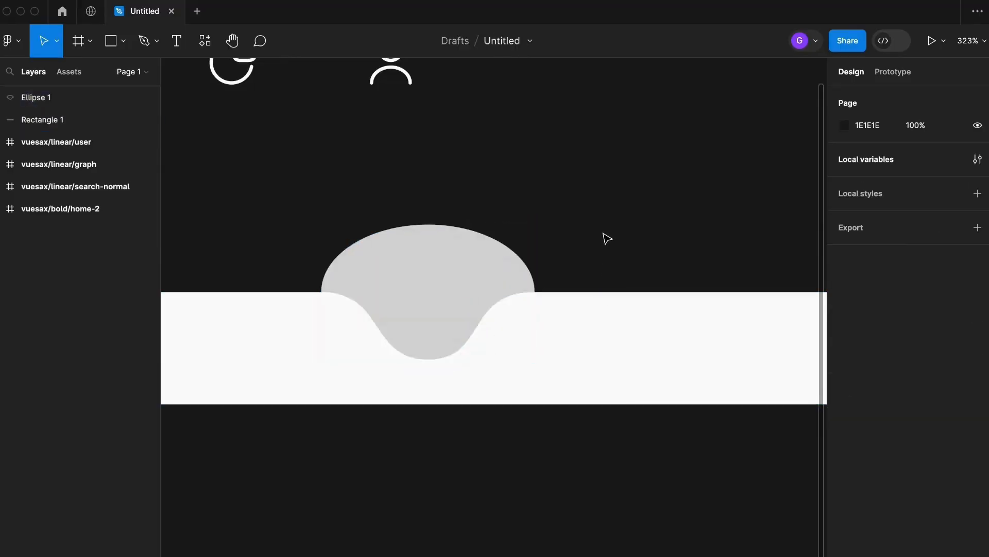
Draw a second circle inside the notch and set its size to 50 × 50.
{"action": "left_click", "coordinate": [123, 41]}
{"action": "left_click", "coordinate": [129, 123]}
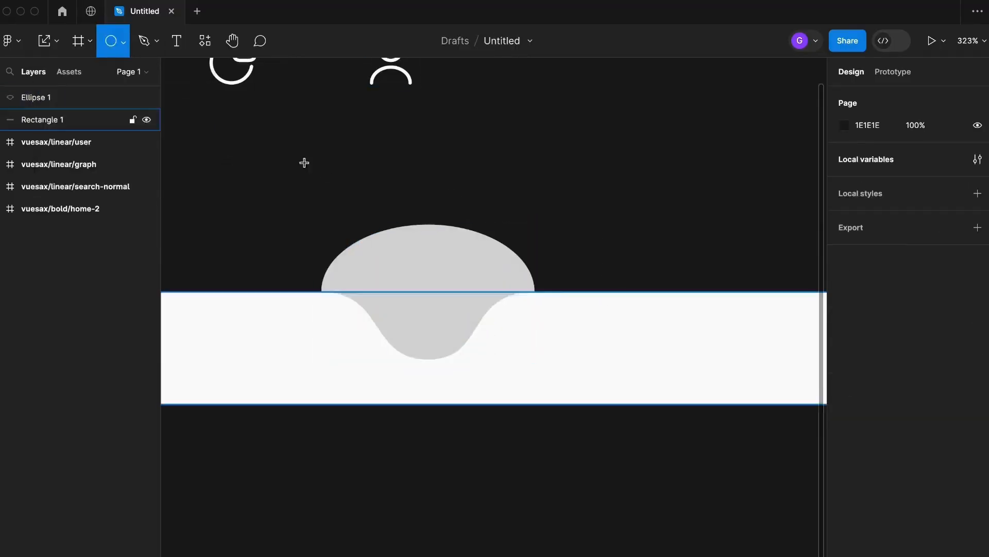
{"action": "left_click_drag", "start_coordinate": [427, 326], "coordinate": [479, 275]}
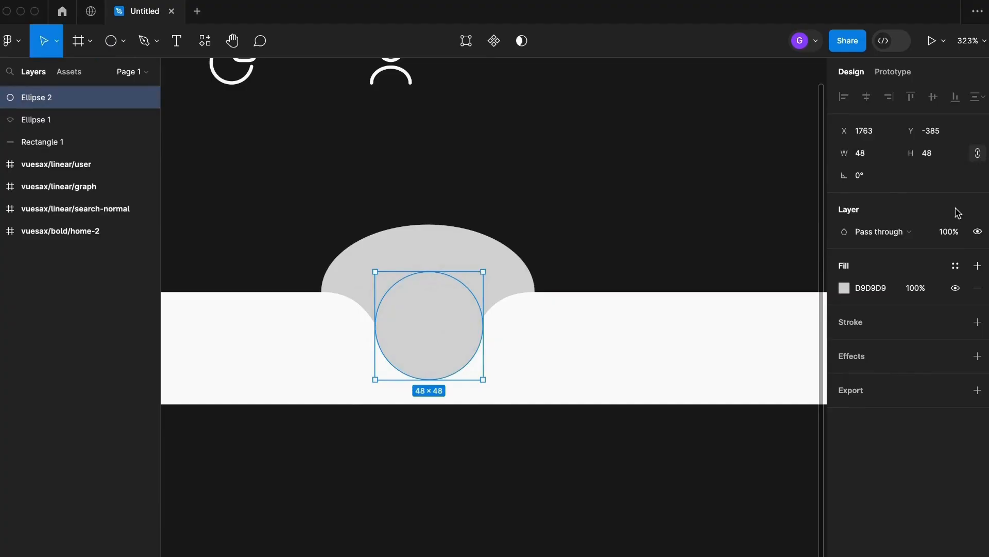
{"action": "left_click", "coordinate": [874, 154]}
{"action": "type", "text": "50"}
{"action": "key", "text": "Return"}
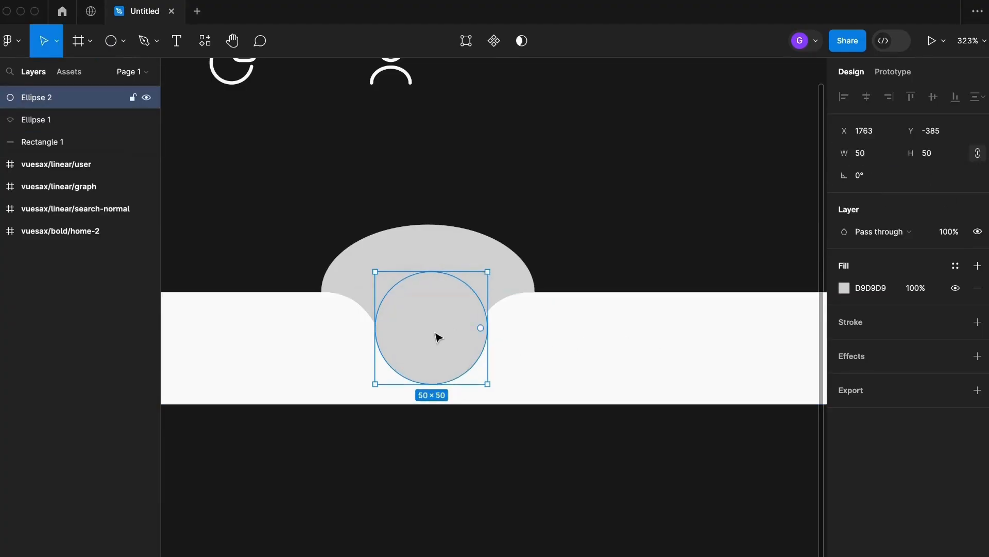
Set the small circle's fill to purple 7408A6.
{"action": "left_click", "coordinate": [855, 293]}
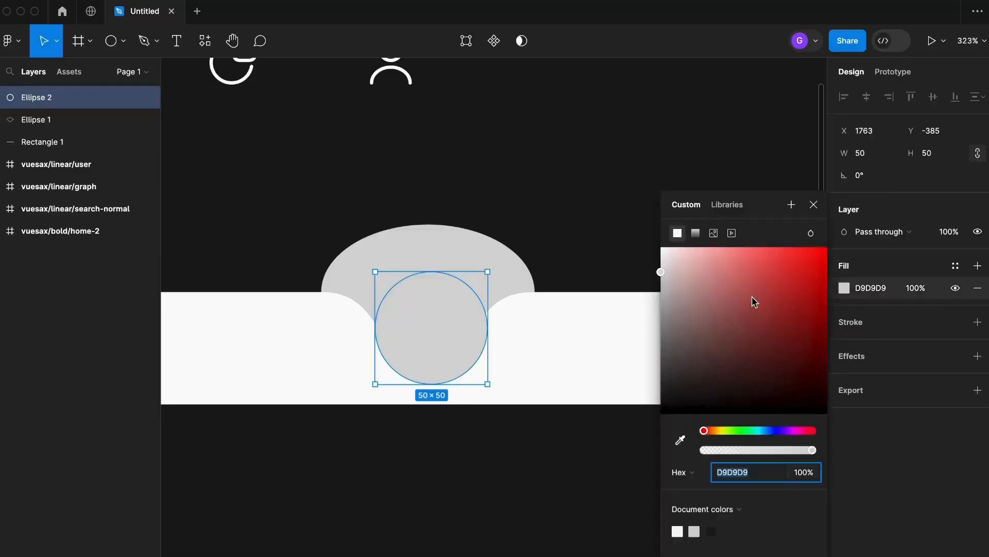
{"action": "left_click", "coordinate": [783, 431]}
{"action": "left_click", "coordinate": [820, 305]}
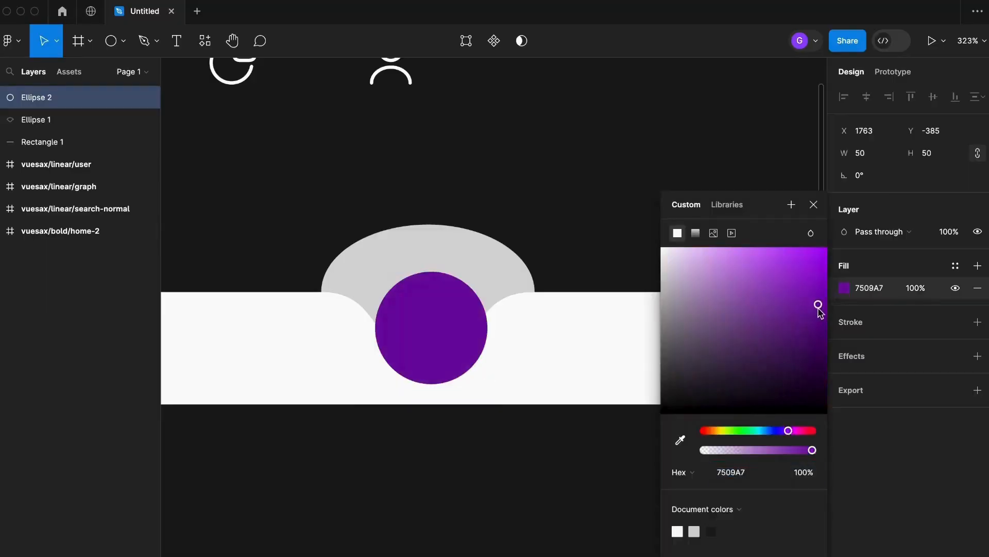
{"action": "left_click", "coordinate": [514, 453]}
{"action": "left_click", "coordinate": [444, 379]}
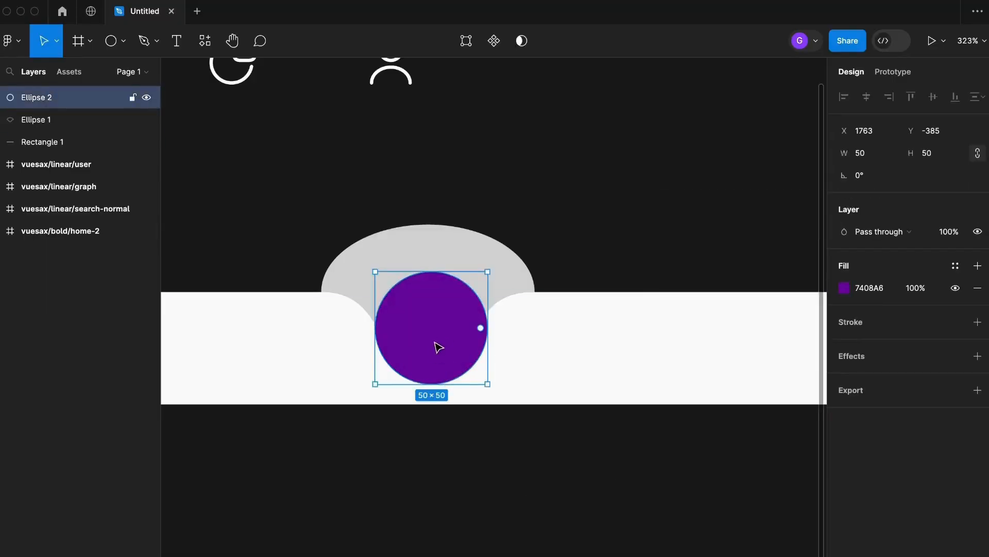
Move the purple circle upward so it sits within the notch shape's dome.
{"action": "left_click_drag", "start_coordinate": [439, 347], "coordinate": [440, 310]}
{"action": "scroll", "coordinate": [436, 369], "scroll_direction": "up", "scroll_amount": 2}
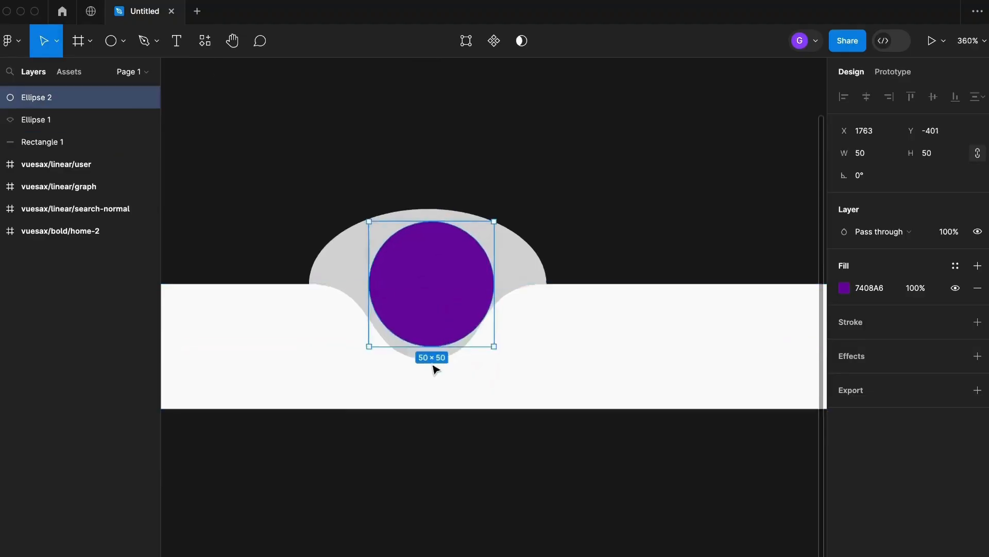
{"action": "scroll", "coordinate": [434, 366], "scroll_direction": "up", "scroll_amount": 1}
{"action": "scroll", "coordinate": [487, 311], "scroll_direction": "down", "scroll_amount": 1}
{"action": "scroll", "coordinate": [448, 304], "scroll_direction": "up", "scroll_amount": 2}
{"action": "left_click_drag", "start_coordinate": [475, 276], "coordinate": [473, 287]}
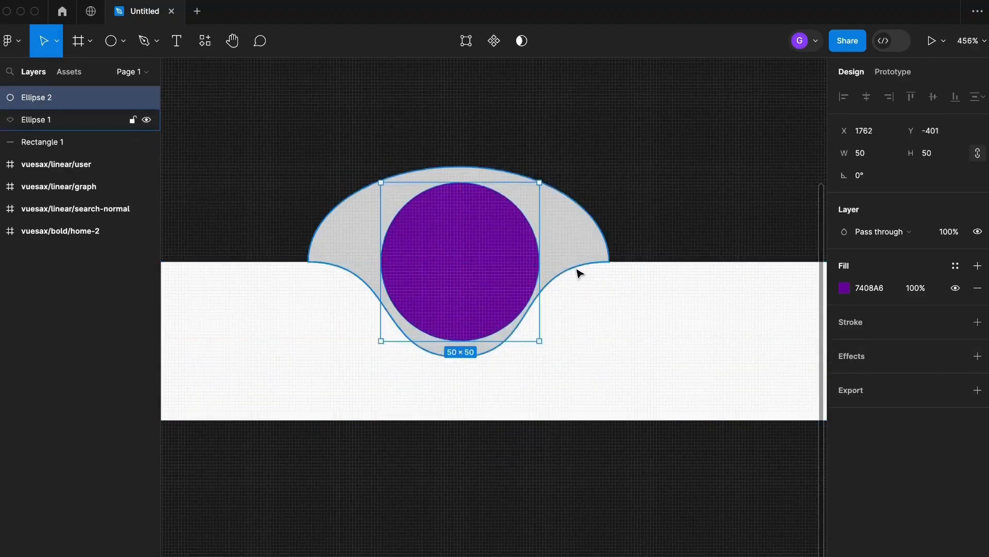
Widen the notch shape to about 110 × 60 by stretching its right side.
{"action": "left_click", "coordinate": [605, 248]}
{"action": "left_click_drag", "start_coordinate": [615, 249], "coordinate": [642, 249]}
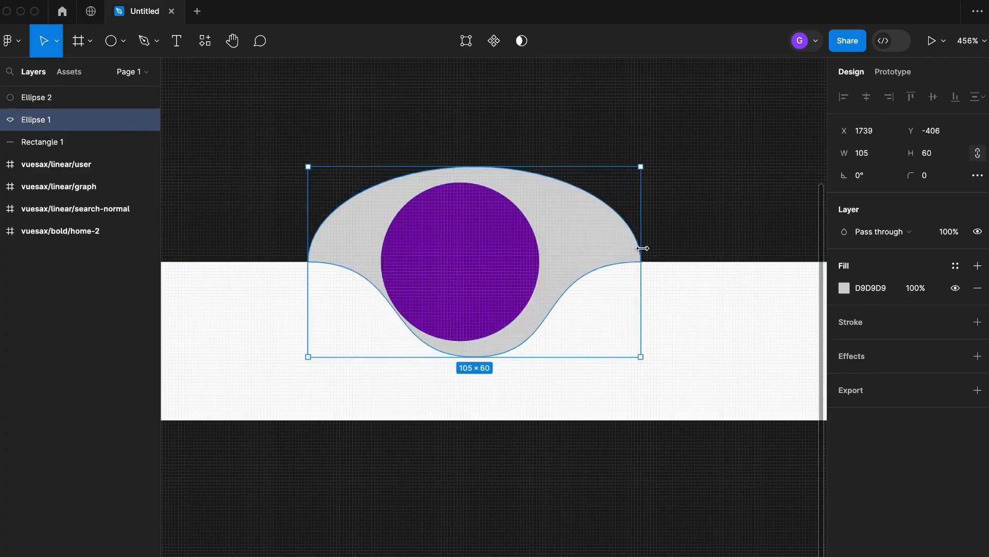
{"action": "left_click", "coordinate": [708, 236]}
{"action": "mouse_move", "coordinate": [481, 252]}
{"action": "left_mouse_down"}
{"action": "mouse_move", "coordinate": [499, 261]}
{"action": "mouse_move", "coordinate": [489, 259]}
{"action": "left_mouse_up"}
{"action": "left_click", "coordinate": [640, 248]}
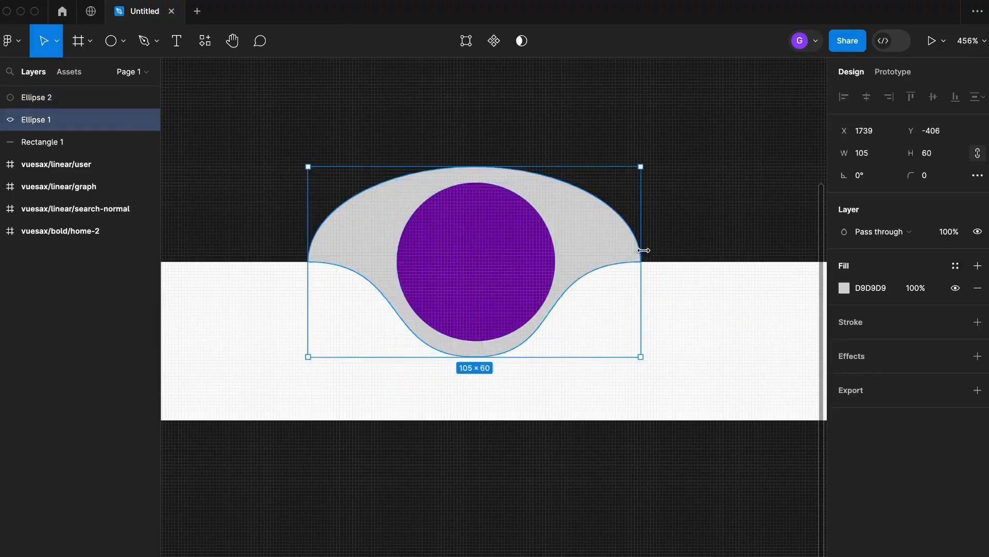
{"action": "left_click_drag", "start_coordinate": [643, 250], "coordinate": [658, 249]}
Nudge the purple circle slightly right to center it within the notch shape.
{"action": "left_click", "coordinate": [495, 274]}
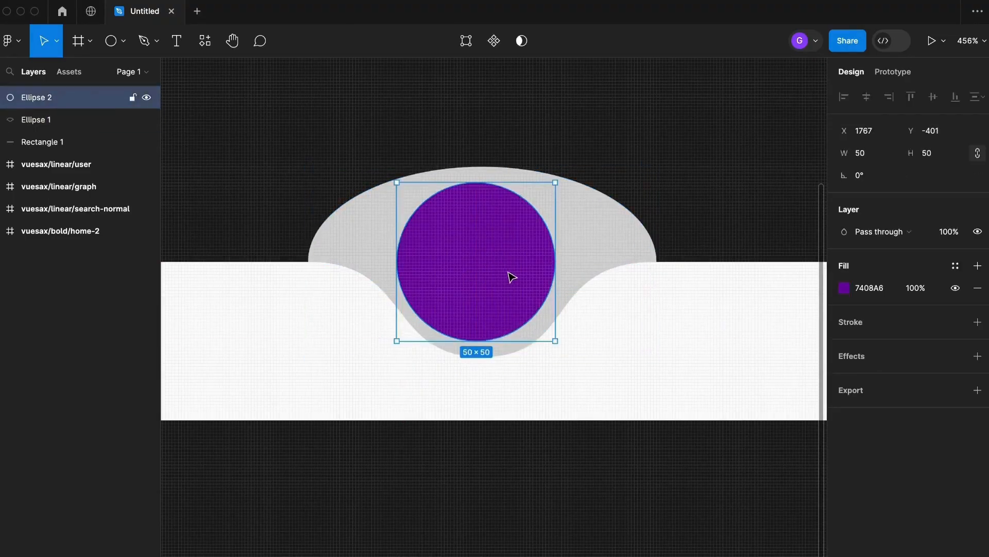
{"action": "left_click_drag", "start_coordinate": [508, 272], "coordinate": [514, 273]}
{"action": "left_click", "coordinate": [551, 445]}
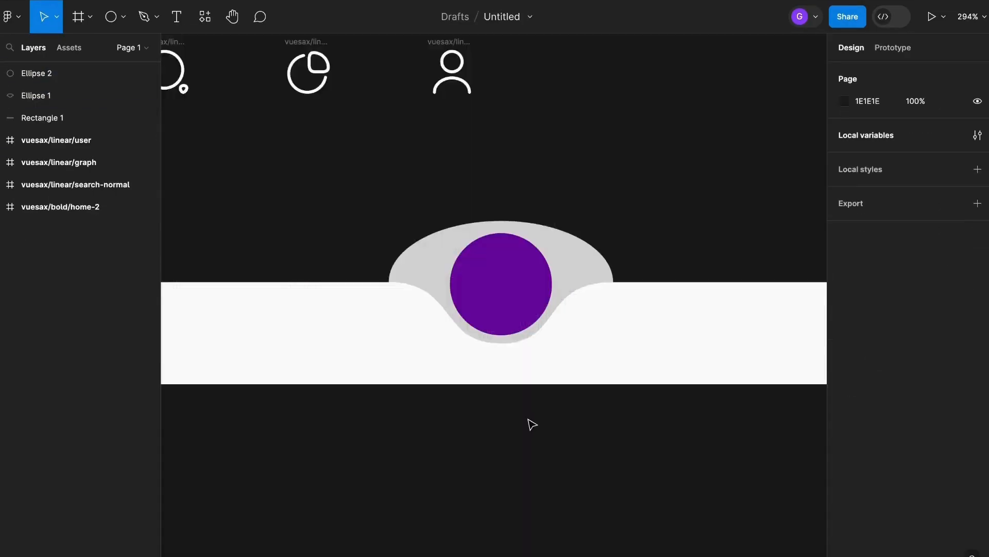
{"action": "scroll", "coordinate": [491, 418], "scroll_direction": "down", "scroll_amount": 2}
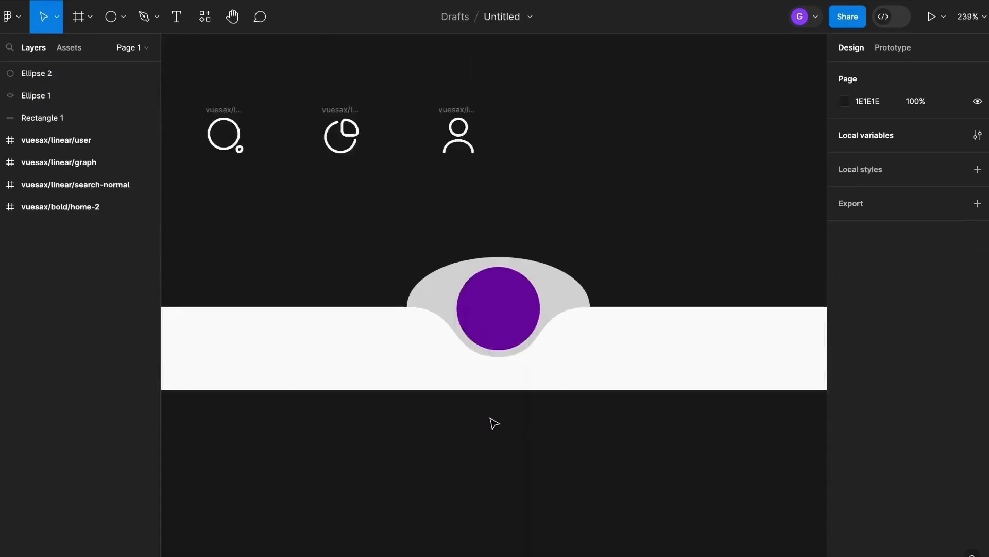
{"action": "scroll", "coordinate": [493, 422], "scroll_direction": "down", "scroll_amount": 5}
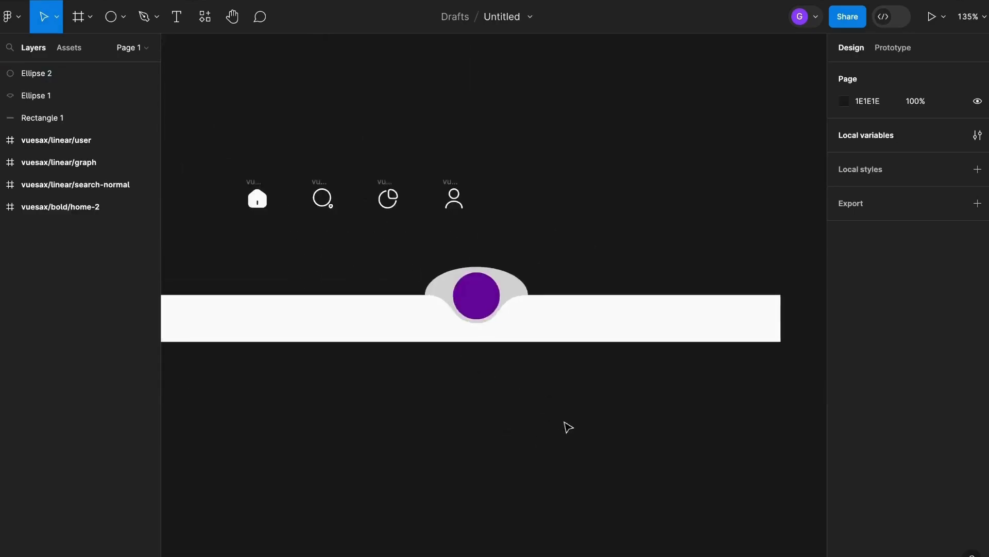
Select all three shapes and align their horizontal centers.
{"action": "left_click_drag", "start_coordinate": [566, 423], "coordinate": [470, 279]}
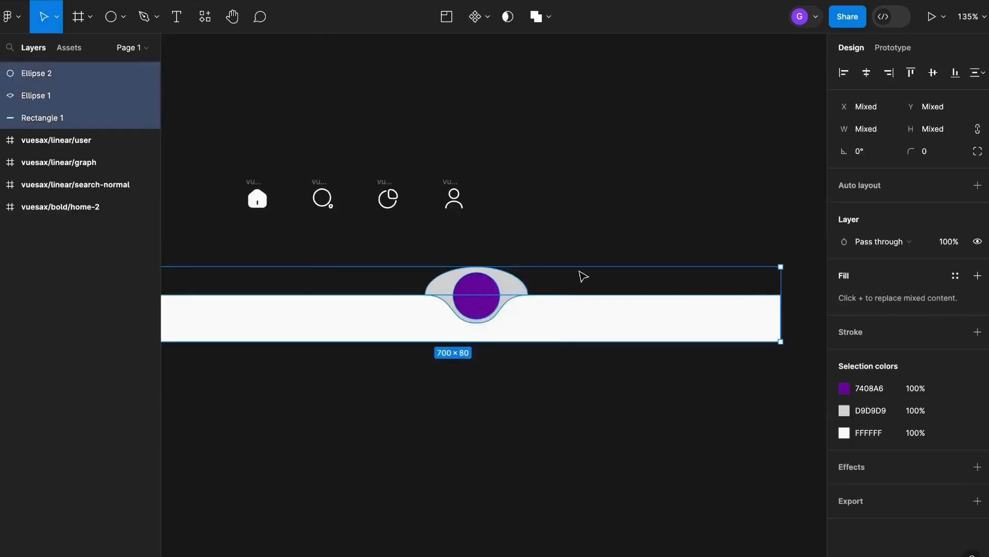
{"action": "left_click", "coordinate": [867, 74]}
{"action": "scroll", "coordinate": [430, 340], "scroll_direction": "up", "scroll_amount": 3}
{"action": "key", "text": "Escape"}
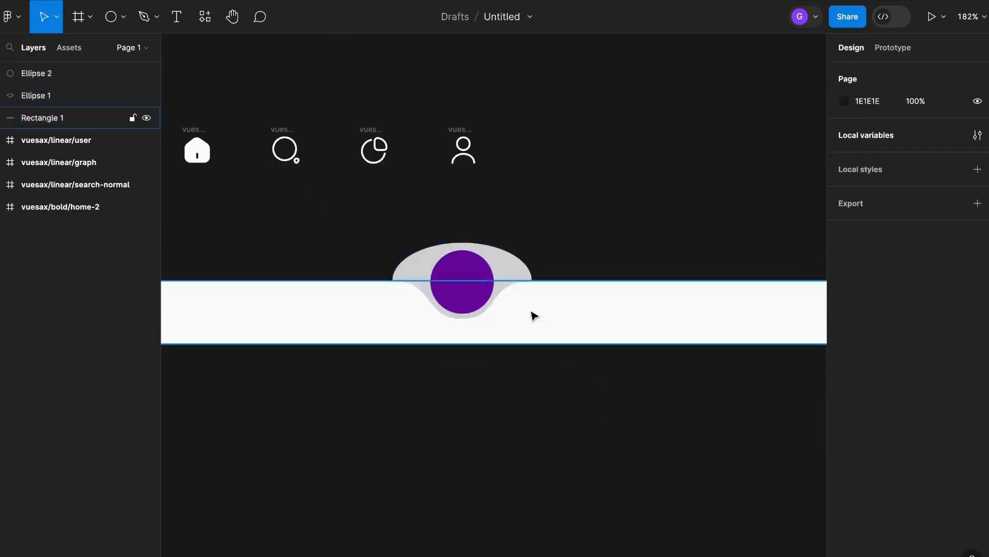
Subtract the notch shape from the bar rectangle to cut a curved notch into the bar.
{"action": "scroll", "coordinate": [533, 316], "scroll_direction": "up", "scroll_amount": 3}
{"action": "left_click", "coordinate": [528, 272]}
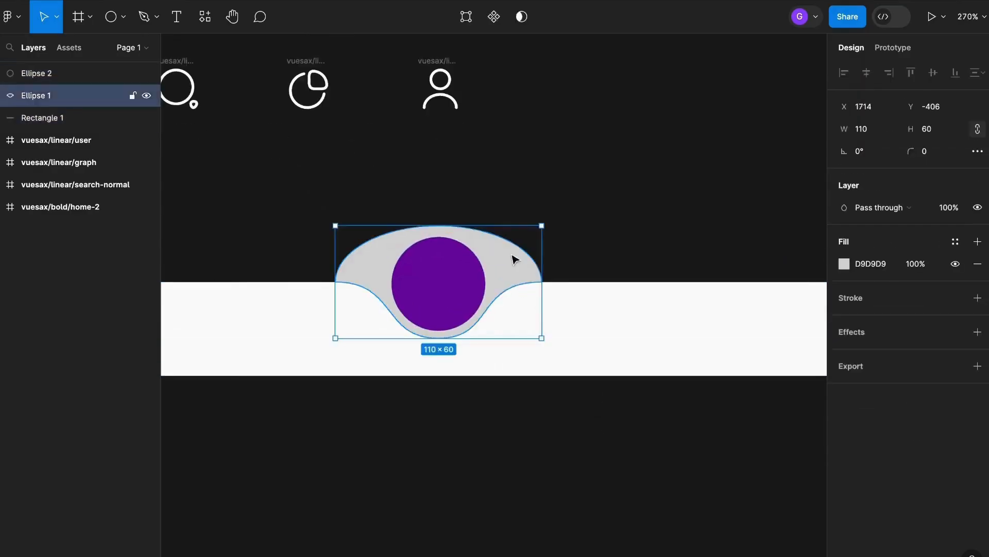
{"action": "left_click", "coordinate": [628, 316], "text": "shift"}
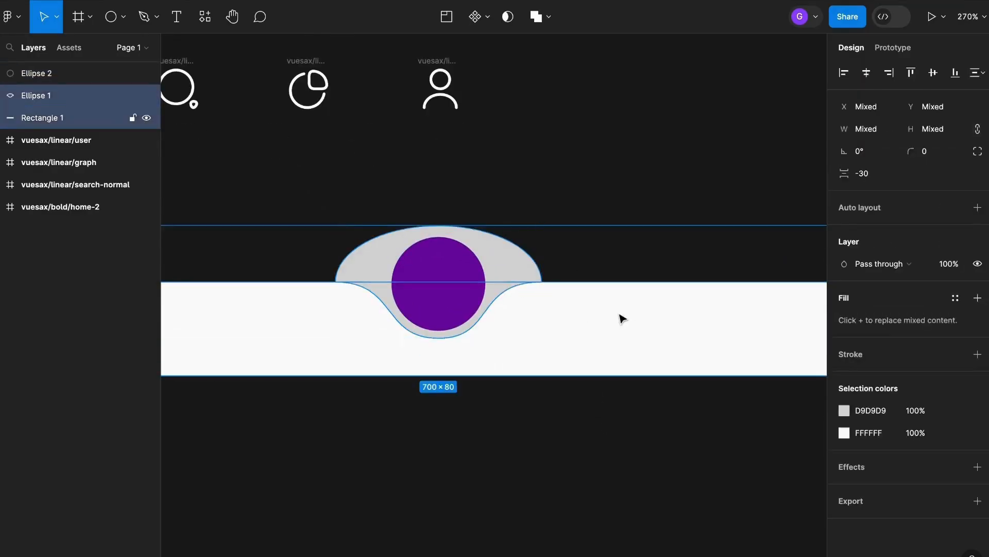
{"action": "left_click", "coordinate": [551, 21]}
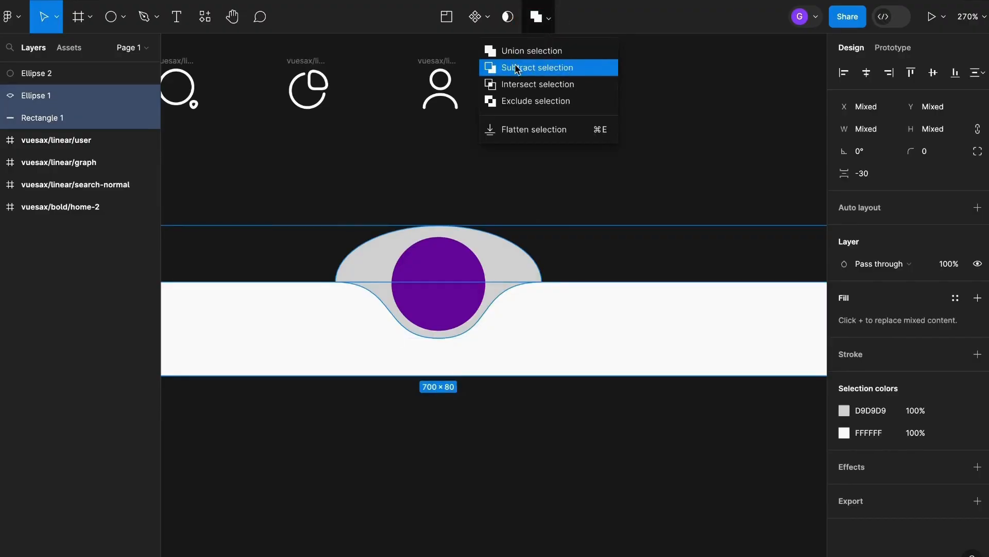
{"action": "left_click", "coordinate": [531, 73]}
{"action": "left_click", "coordinate": [558, 217]}
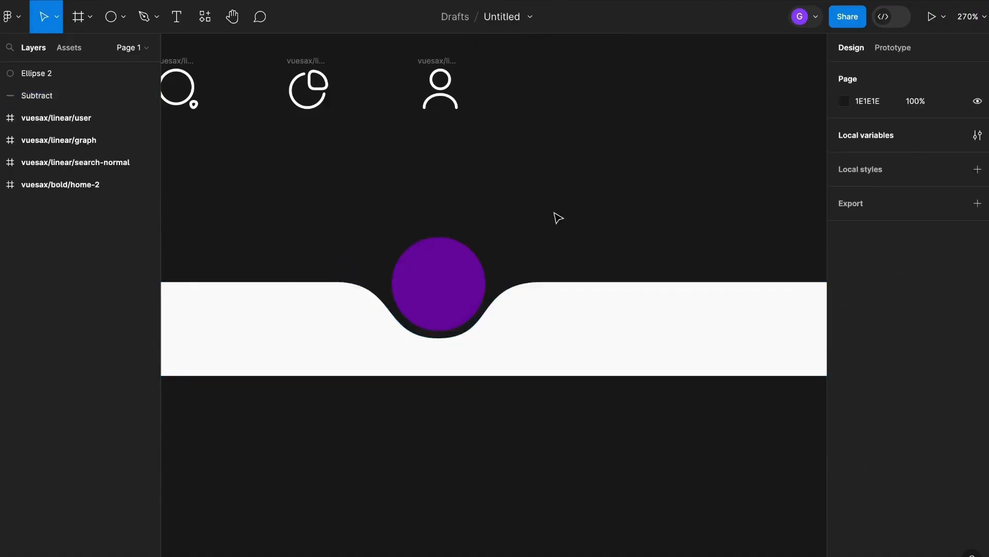
Group the purple circle with the notched bar and move the group lower on the canvas.
{"action": "key", "text": "shift+0"}
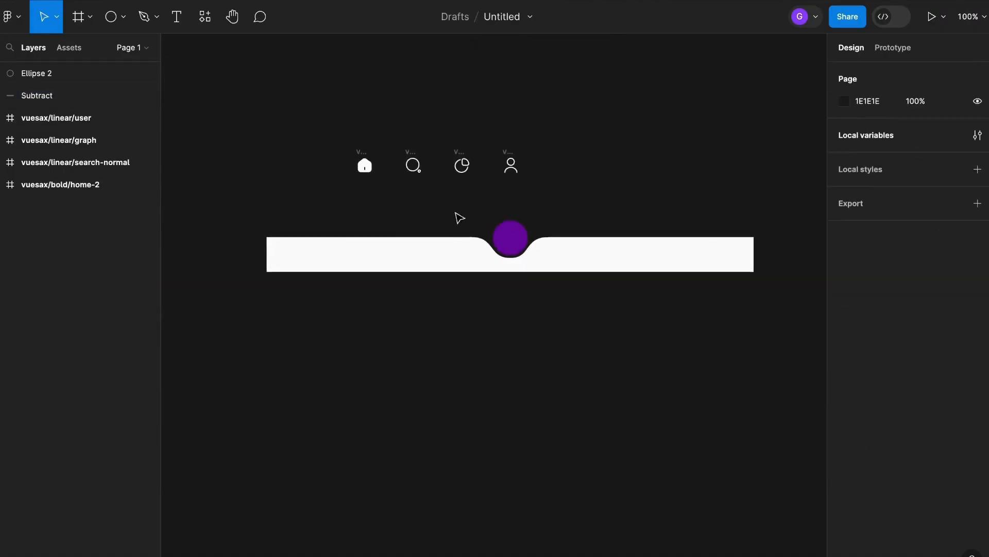
{"action": "left_click_drag", "start_coordinate": [431, 211], "coordinate": [621, 305]}
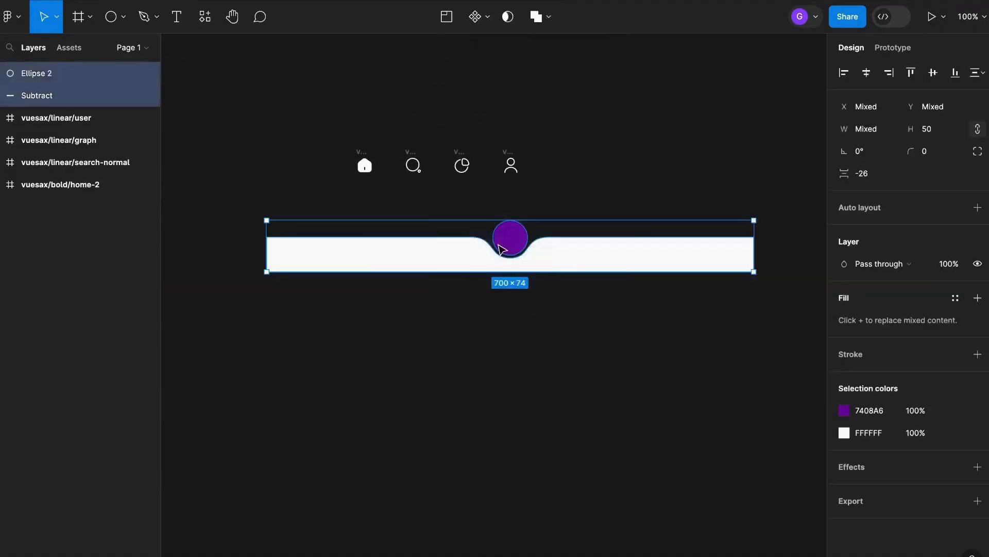
{"action": "scroll", "coordinate": [502, 250], "scroll_direction": "up", "scroll_amount": 1}
{"action": "key", "text": "super+g"}
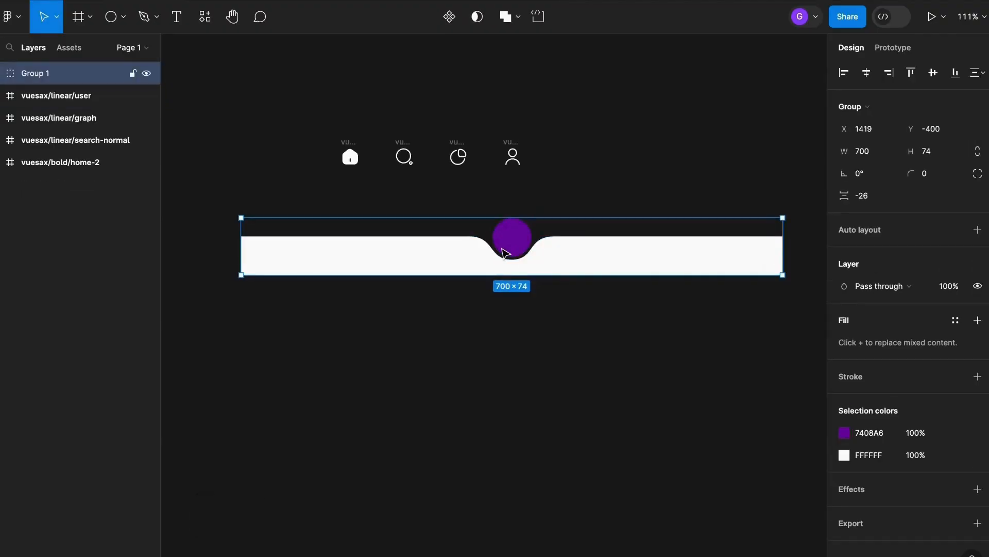
{"action": "left_click_drag", "start_coordinate": [539, 259], "coordinate": [539, 347]}
{"action": "left_click", "coordinate": [560, 221]}
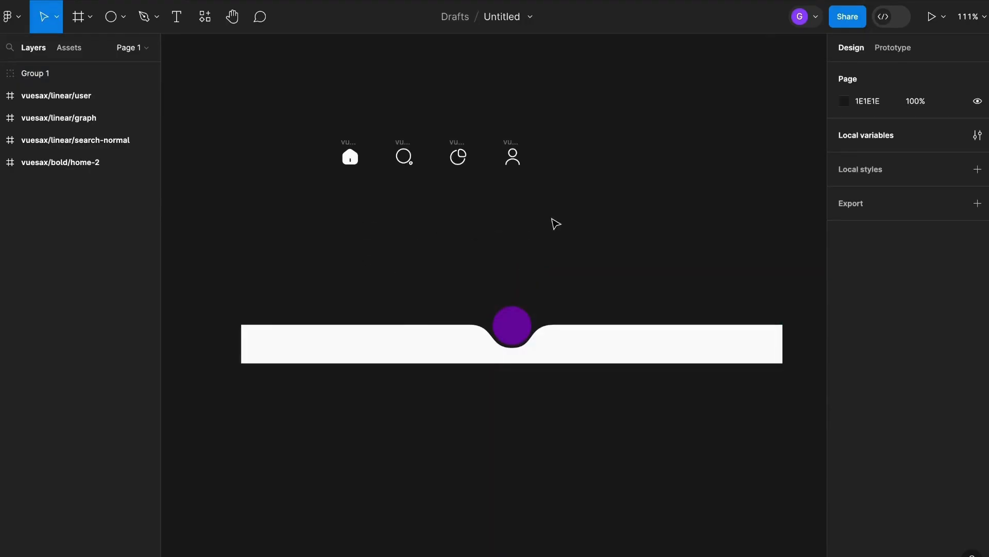
Draw a new frame above the bar and set its size to 375 × 90.
{"action": "left_click", "coordinate": [80, 18]}
{"action": "left_click_drag", "start_coordinate": [341, 211], "coordinate": [564, 250]}
{"action": "left_click", "coordinate": [876, 153]}
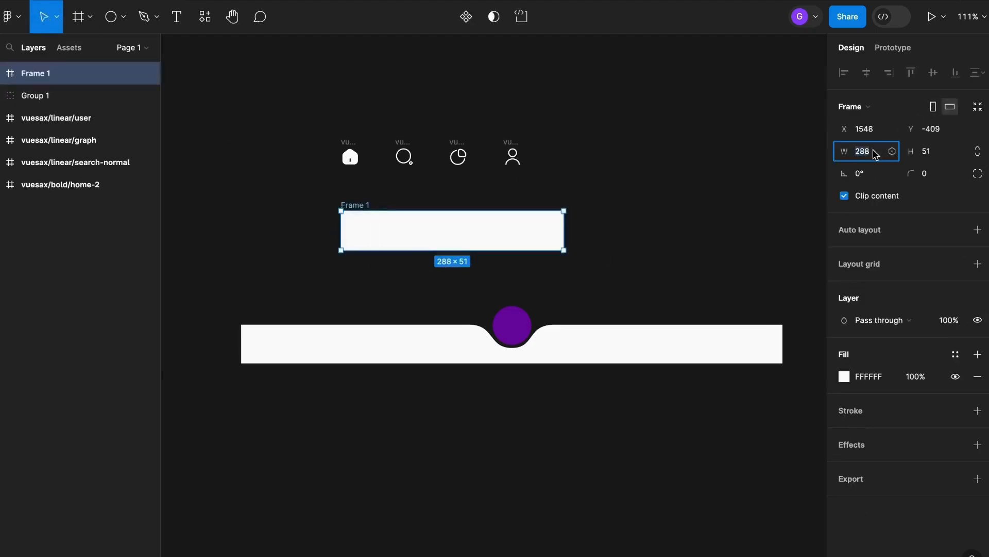
{"action": "type", "text": "375"}
{"action": "key", "text": "Return"}
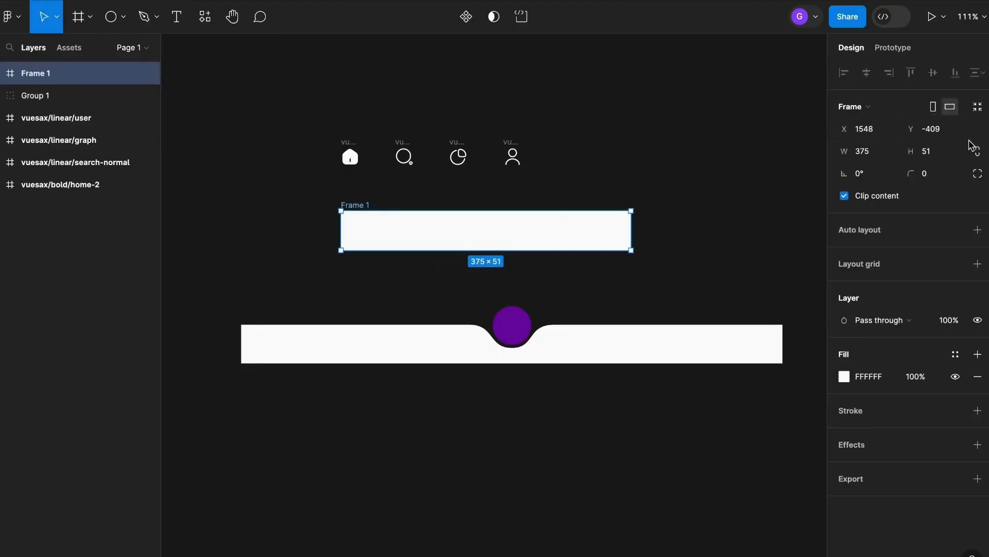
{"action": "left_click", "coordinate": [950, 150]}
{"action": "type", "text": "90"}
{"action": "key", "text": "Return"}
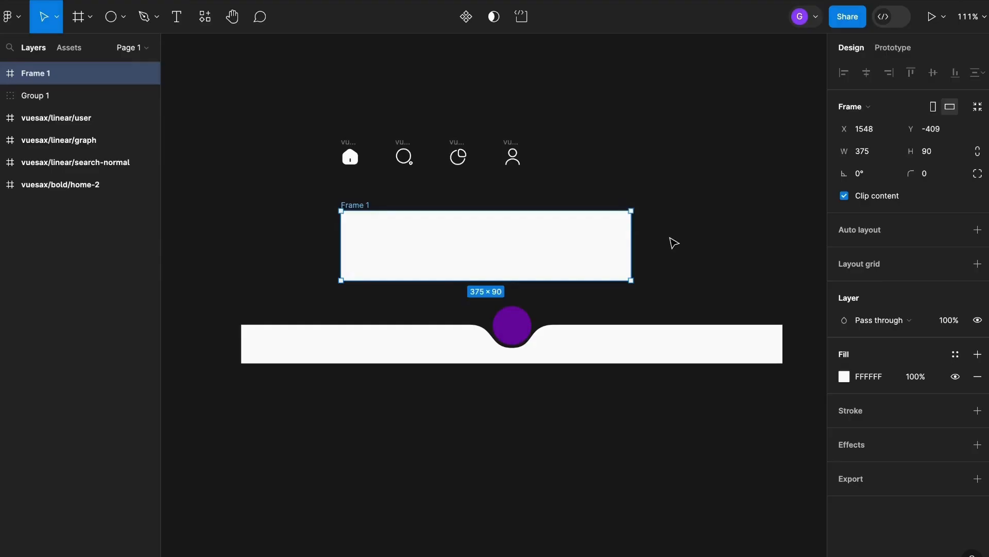
{"action": "left_click", "coordinate": [695, 202]}
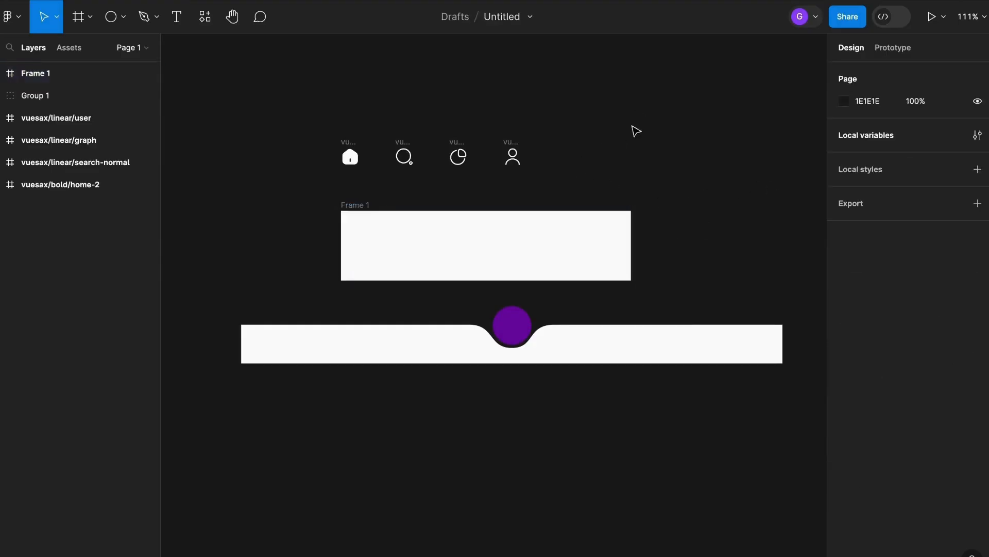
Select the four icons and change their color to 575757 grey.
{"action": "left_click_drag", "start_coordinate": [639, 101], "coordinate": [401, 150]}
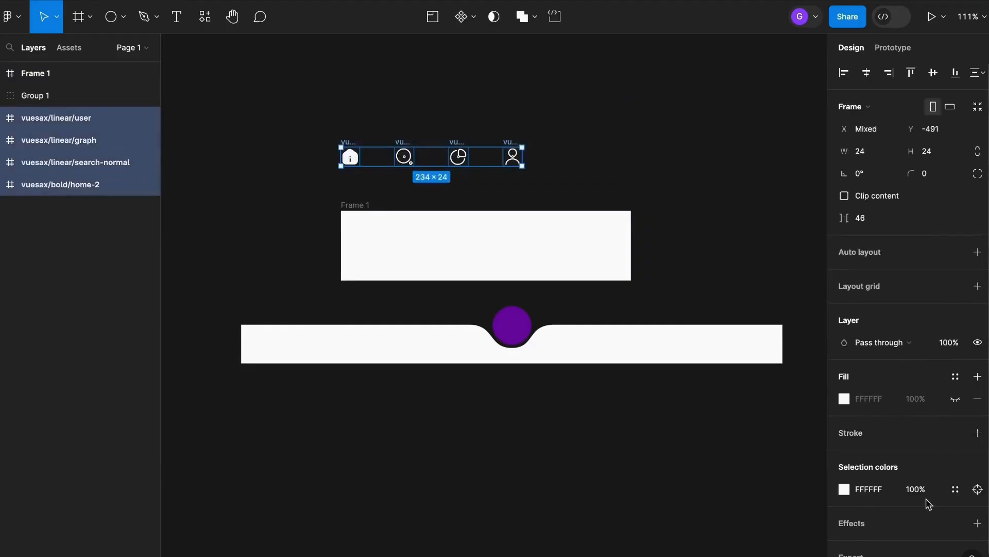
{"action": "scroll", "coordinate": [922, 485], "scroll_direction": "down", "scroll_amount": 1}
{"action": "left_click", "coordinate": [848, 463]}
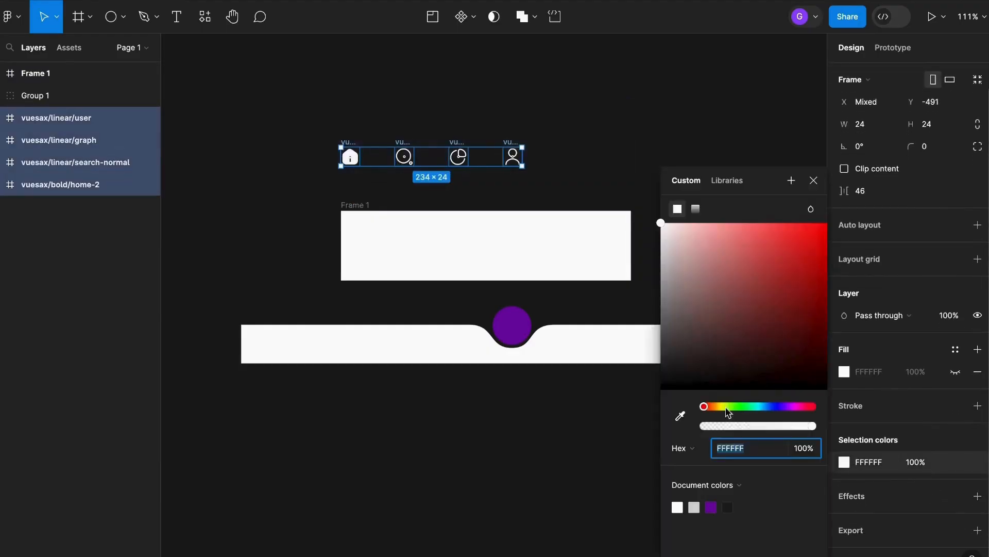
{"action": "left_click_drag", "start_coordinate": [706, 330], "coordinate": [629, 336]}
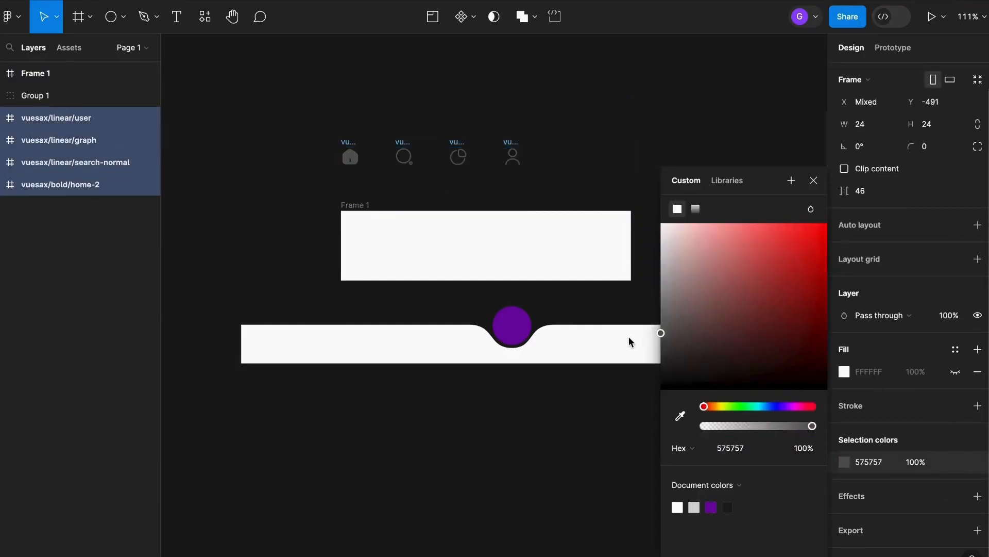
Move the four icons into the new frame.
{"action": "scroll", "coordinate": [473, 165], "scroll_direction": "up", "scroll_amount": 5}
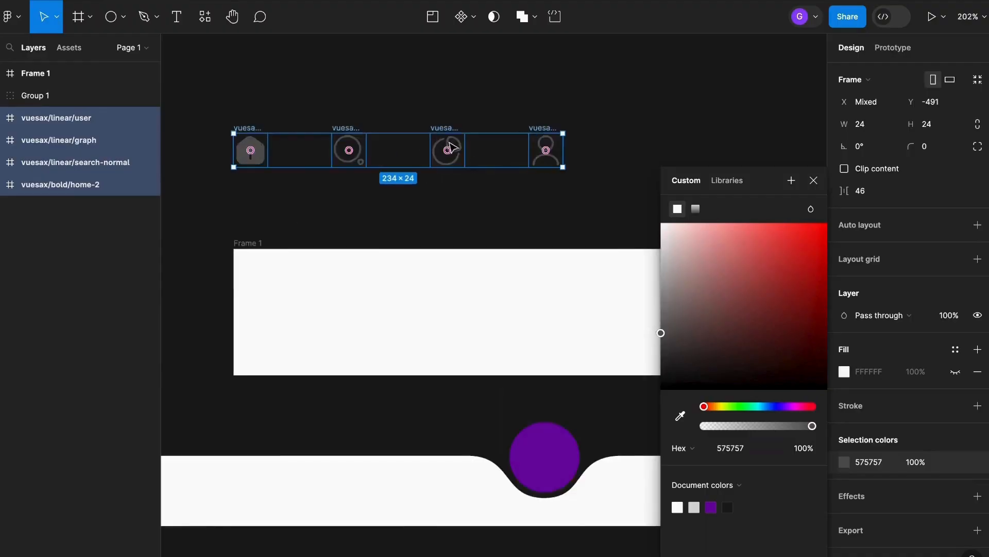
{"action": "left_click_drag", "start_coordinate": [452, 146], "coordinate": [552, 328]}
{"action": "left_click", "coordinate": [814, 181]}
{"action": "left_click", "coordinate": [510, 199]}
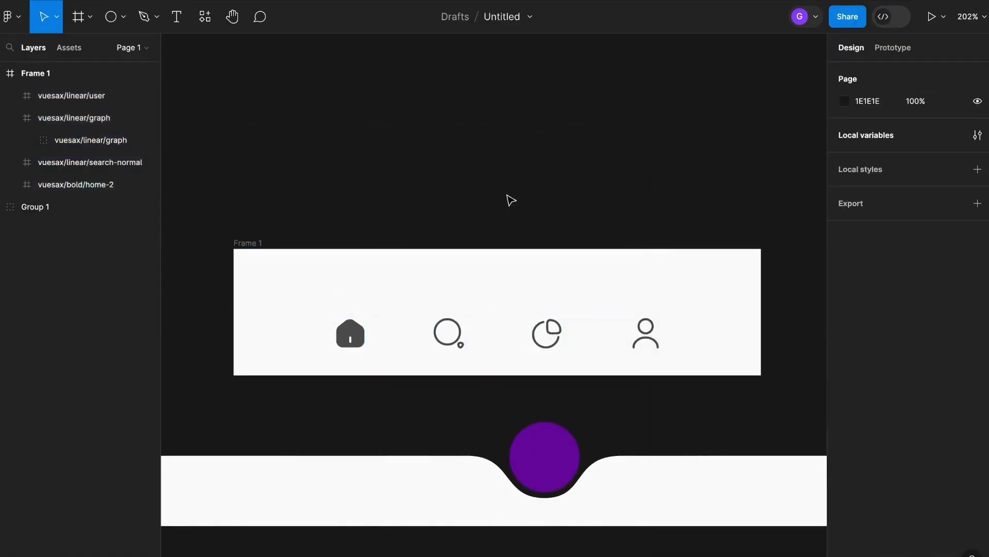
Rename the frame as Nav app.
{"action": "left_click", "coordinate": [257, 247]}
{"action": "double_click", "coordinate": [252, 244]}
{"action": "type", "text": "Nav"}
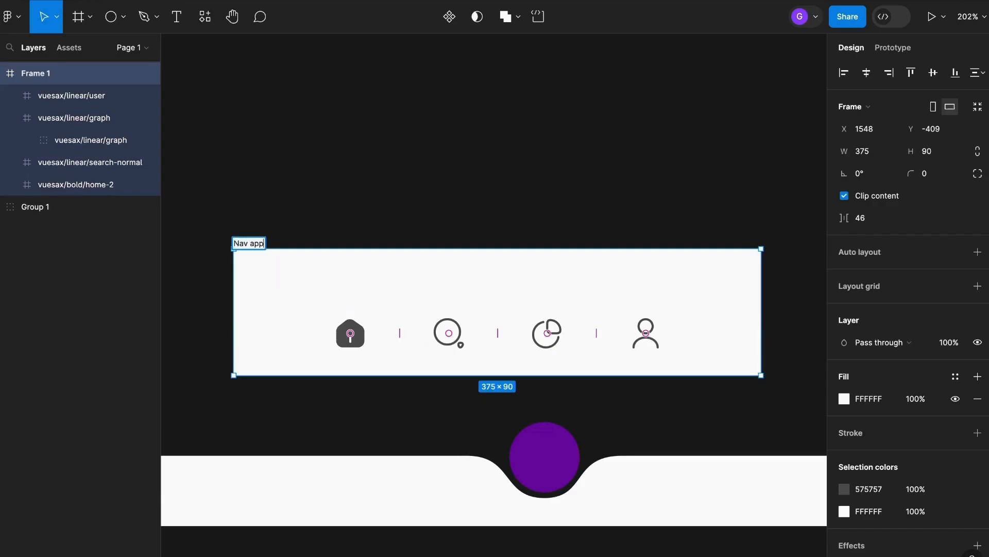
{"action": "type", "text": " app"}
{"action": "key", "text": "Return"}
{"action": "left_click", "coordinate": [503, 195]}
Move the circle-and-bar group into the Nav app frame and position it across the frame.
{"action": "scroll", "coordinate": [503, 195], "scroll_direction": "down", "scroll_amount": 3}
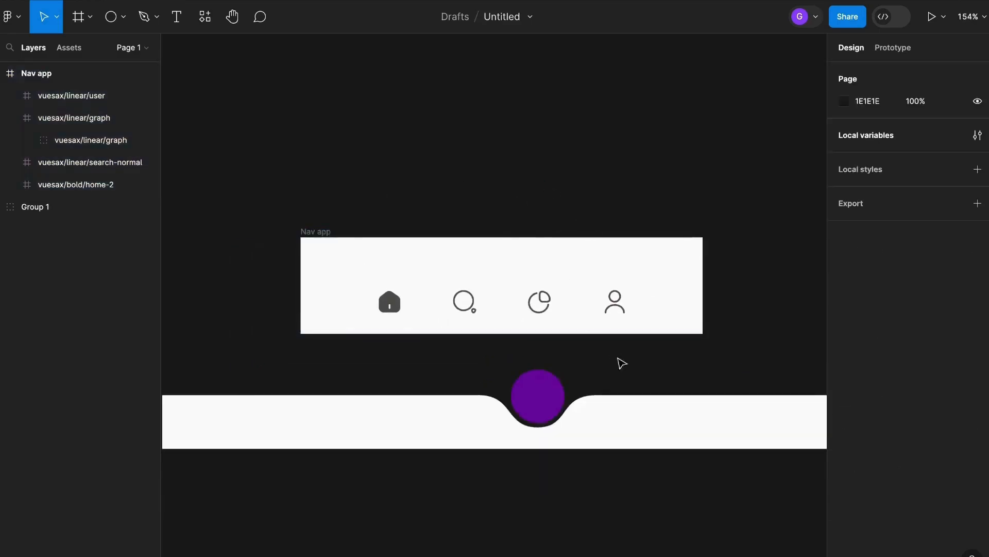
{"action": "scroll", "coordinate": [597, 350], "scroll_direction": "down", "scroll_amount": 2}
{"action": "scroll", "coordinate": [598, 350], "scroll_direction": "right", "scroll_amount": 1}
{"action": "left_click_drag", "start_coordinate": [507, 317], "coordinate": [484, 206]}
{"action": "scroll", "coordinate": [619, 229], "scroll_direction": "up", "scroll_amount": 5}
{"action": "scroll", "coordinate": [626, 222], "scroll_direction": "down", "scroll_amount": 6}
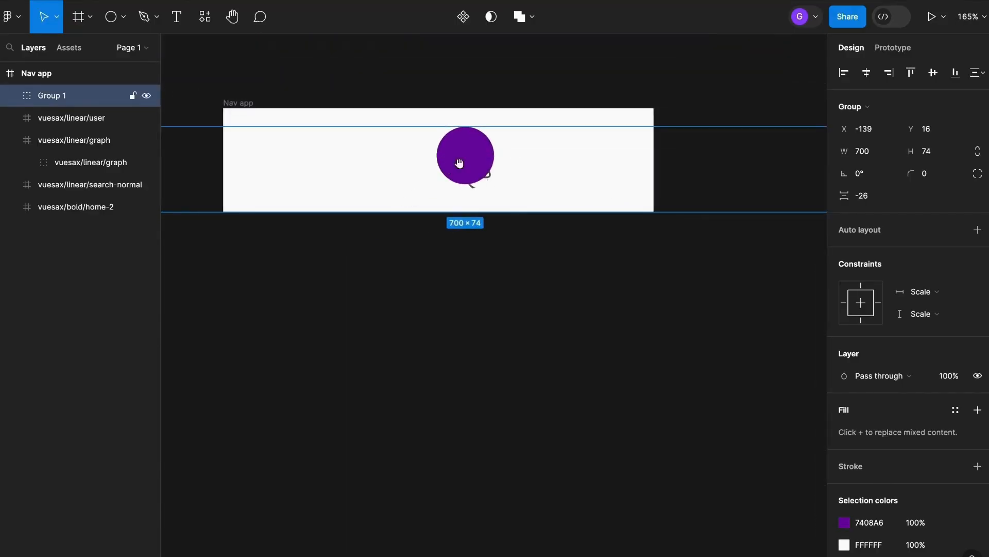
{"action": "left_click_drag", "start_coordinate": [459, 163], "coordinate": [509, 185]}
{"action": "left_click", "coordinate": [428, 90]}
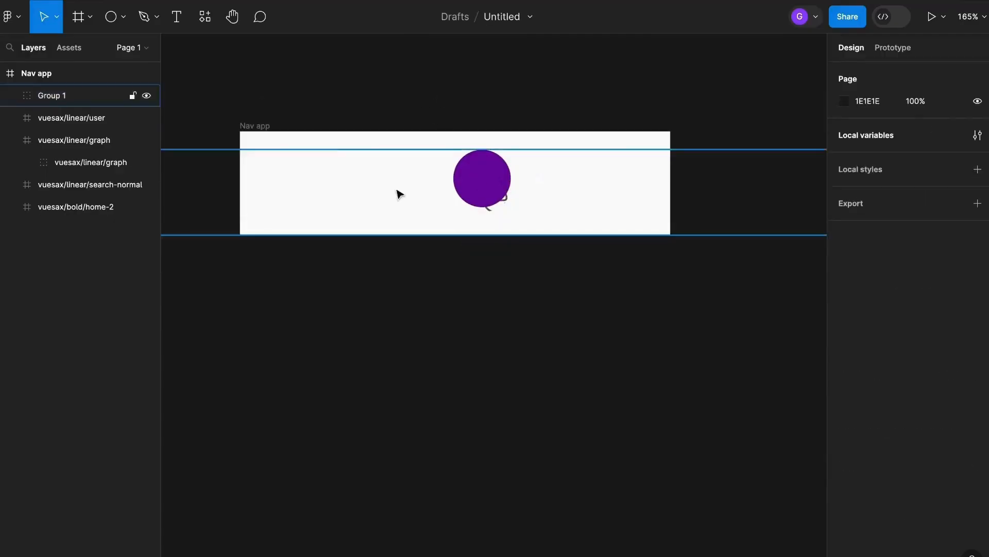
Set the Nav app frame's fill color to FFC4C4 pink.
{"action": "left_click", "coordinate": [255, 126]}
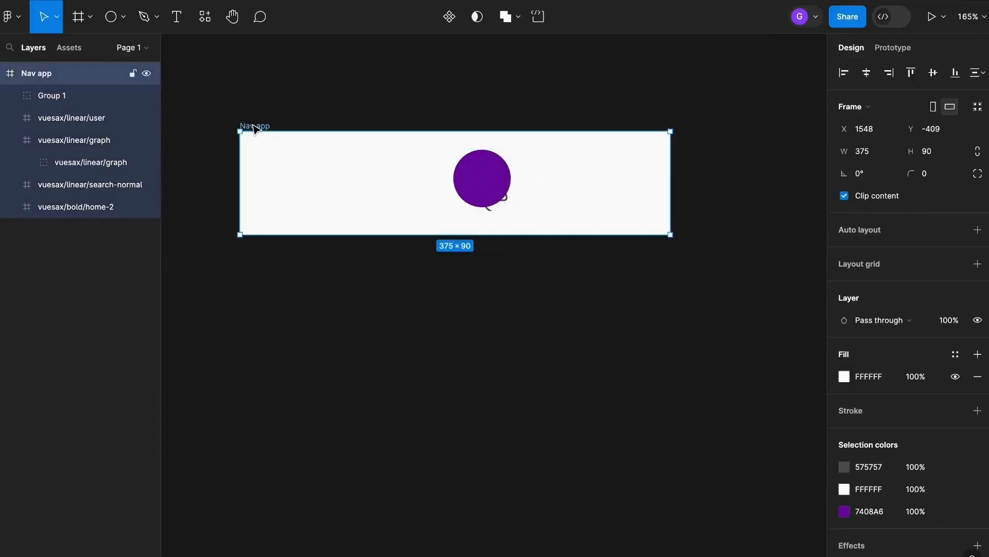
{"action": "left_click", "coordinate": [844, 376]}
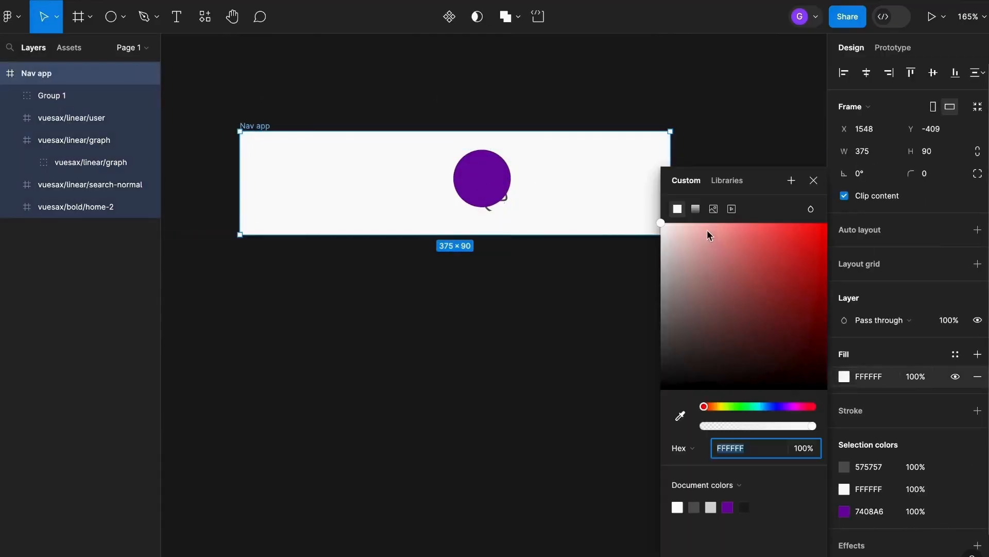
{"action": "left_click_drag", "start_coordinate": [707, 229], "coordinate": [700, 219]}
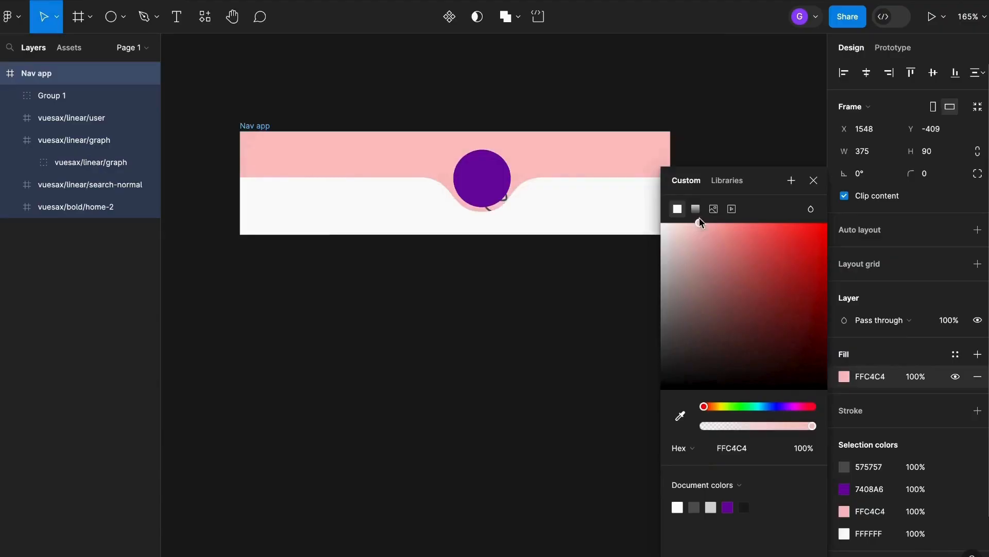
{"action": "left_click", "coordinate": [814, 180]}
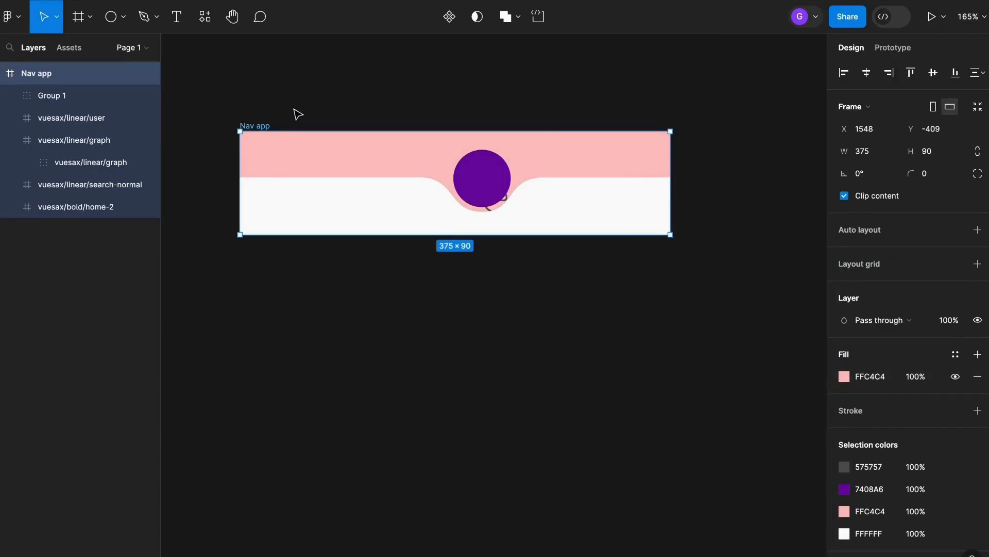
{"action": "left_click", "coordinate": [391, 87]}
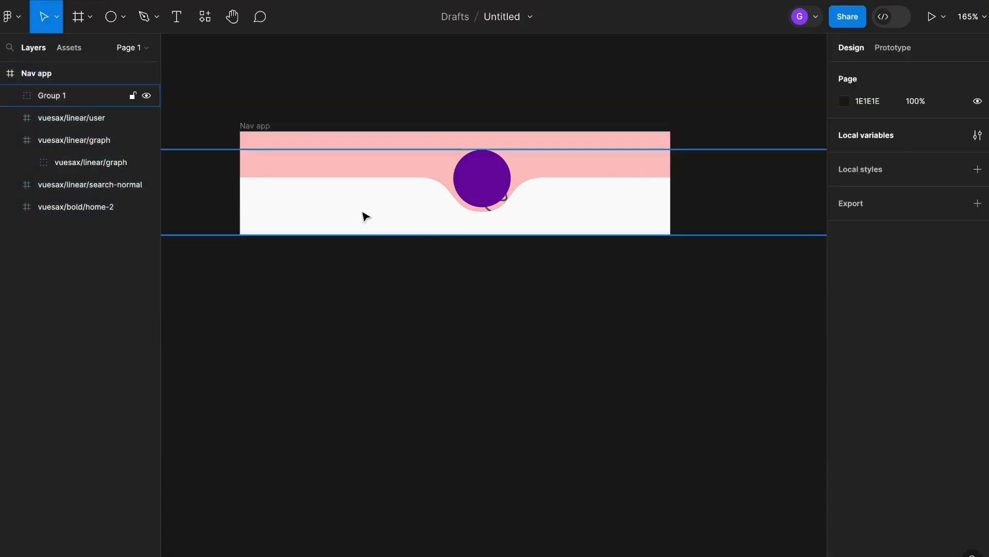
Reorder the circle-and-bar group beneath the icons in the layer stack.
{"action": "left_click", "coordinate": [360, 215]}
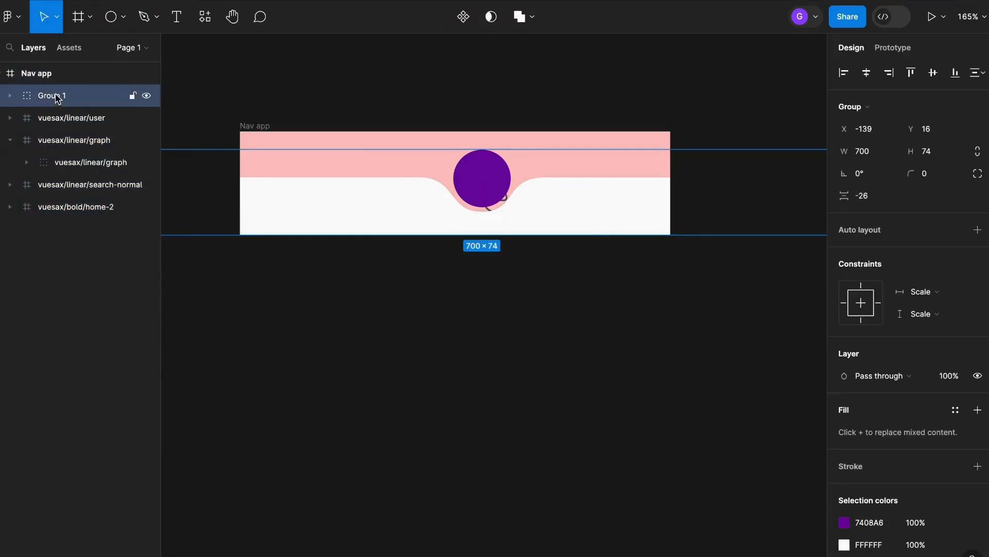
{"action": "left_click_drag", "start_coordinate": [56, 98], "coordinate": [24, 220]}
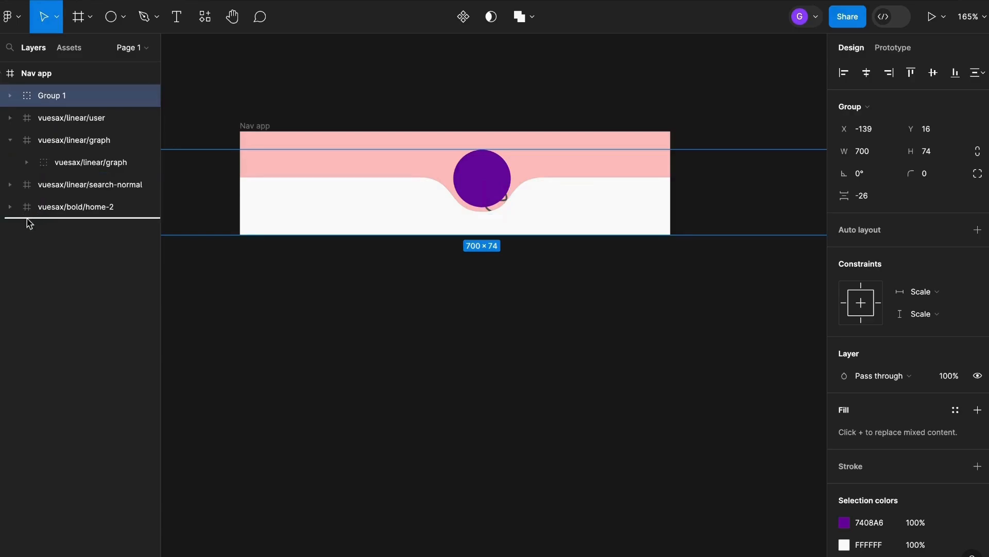
{"action": "left_click_drag", "start_coordinate": [29, 223], "coordinate": [29, 221]}
{"action": "key", "text": "super+z"}
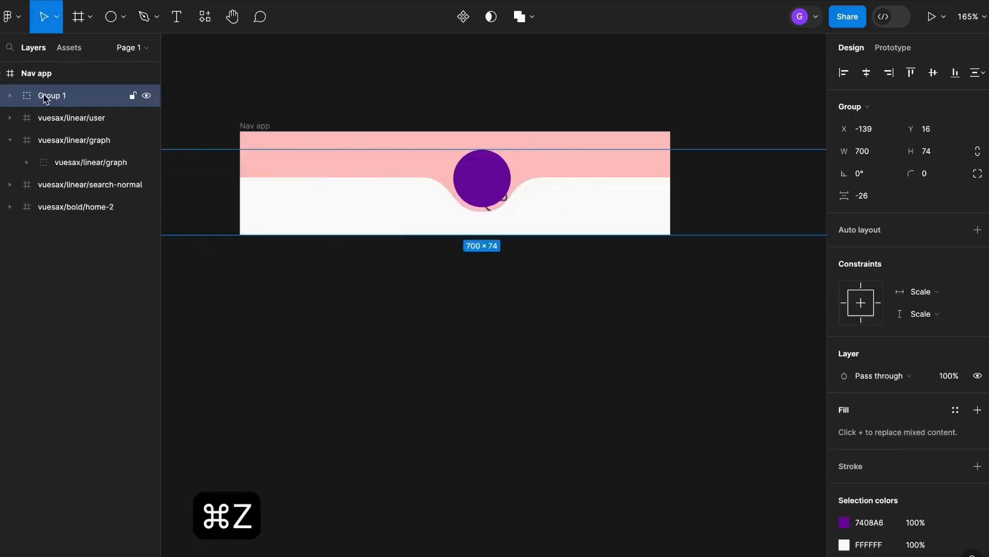
{"action": "left_click_drag", "start_coordinate": [48, 97], "coordinate": [52, 222]}
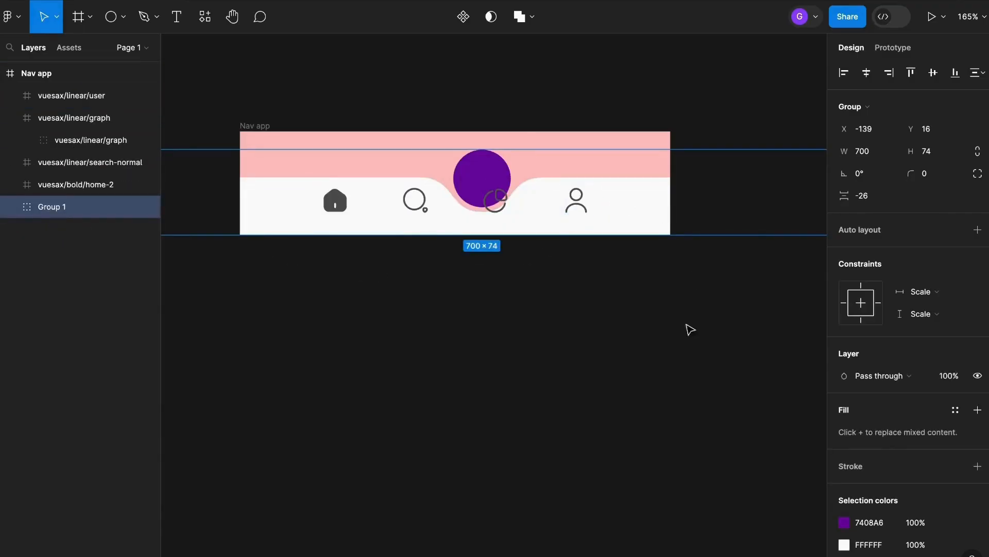
{"action": "left_click", "coordinate": [609, 329]}
Select all four icons and nudge them down a few pixels within the bar.
{"action": "left_click", "coordinate": [576, 209]}
{"action": "left_click", "coordinate": [491, 208], "text": "shift"}
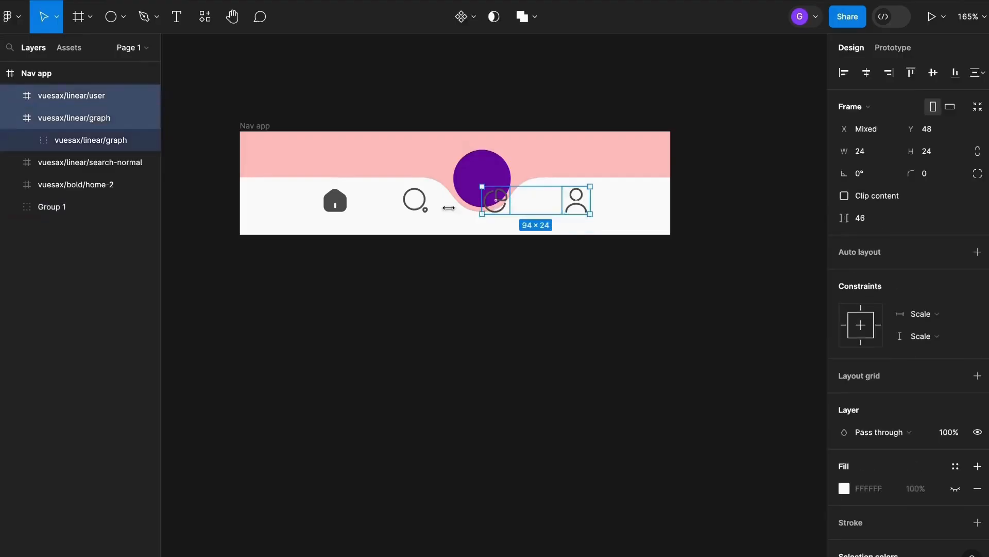
{"action": "left_click", "coordinate": [414, 200], "text": "shift"}
{"action": "left_click", "coordinate": [334, 203], "text": "shift"}
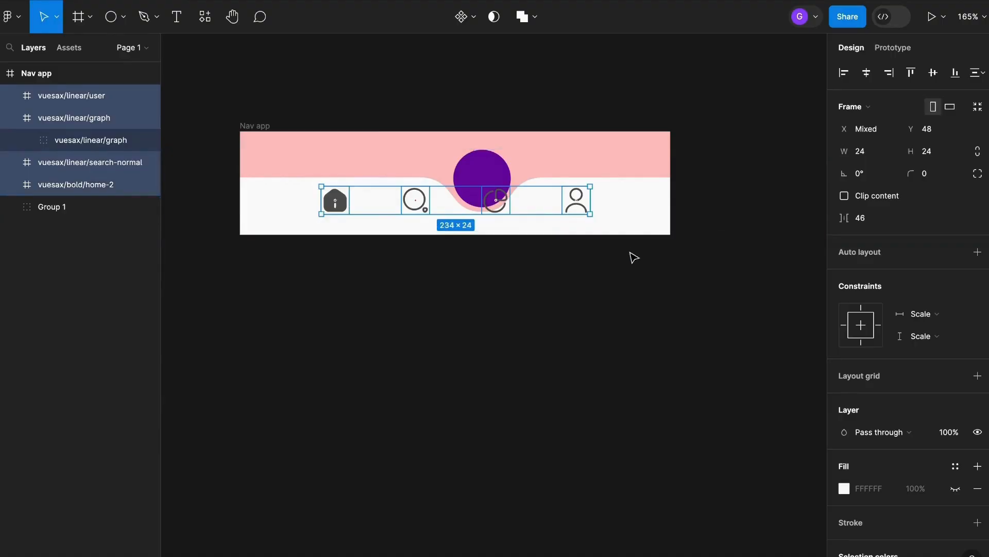
{"action": "key", "text": "Down"}
{"action": "key", "text": "Down"}
{"action": "key", "text": "Down"}
{"action": "key", "text": "Down"}
{"action": "key", "text": "Down"}
{"action": "key", "text": "Down"}
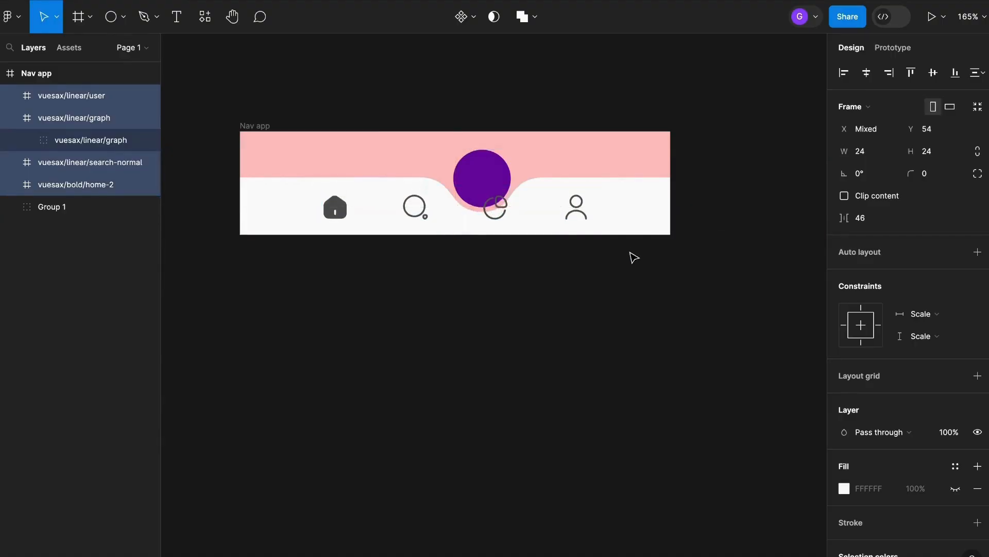
{"action": "key", "text": "Down"}
{"action": "key", "text": "Up"}
{"action": "left_click", "coordinate": [637, 254]}
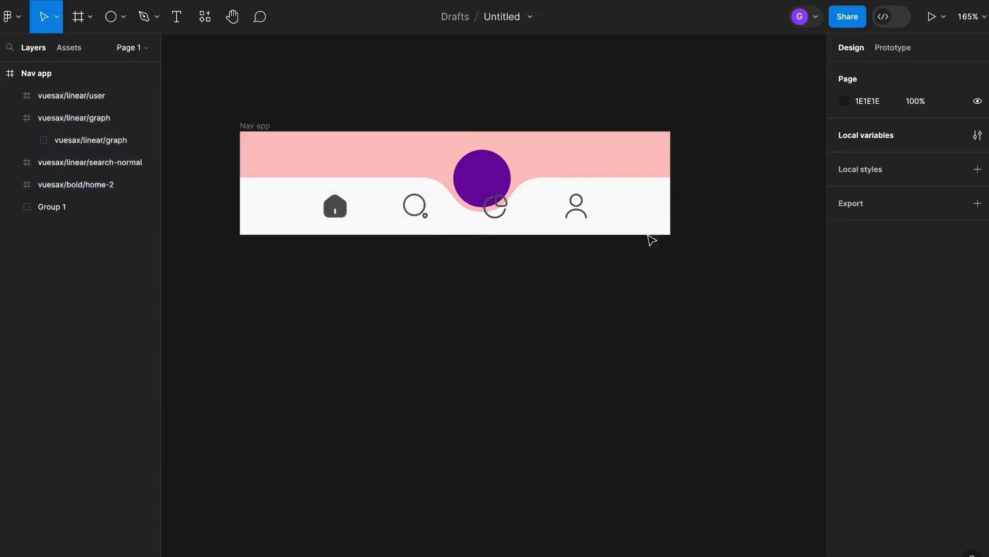
{"action": "left_click", "coordinate": [653, 201]}
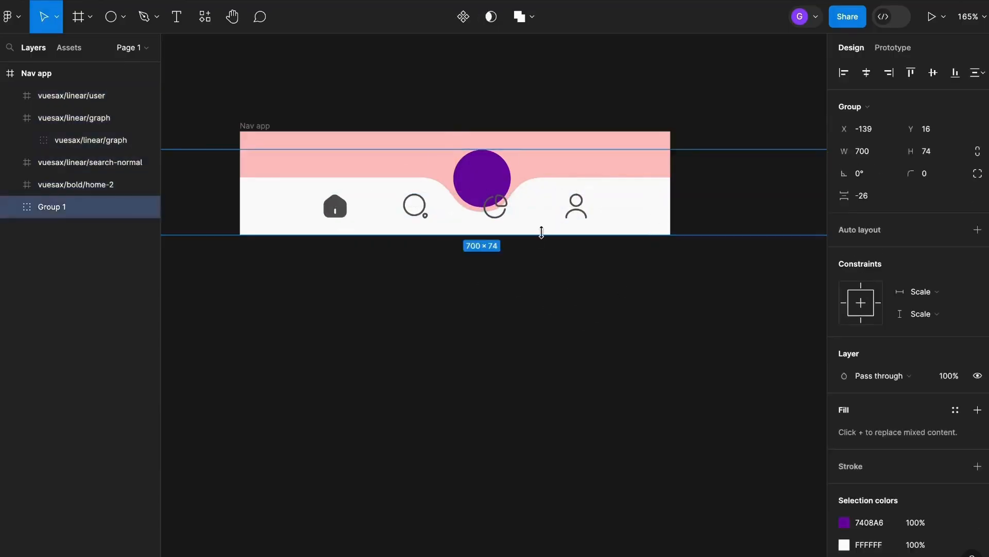
Slide the circle-and-bar group left so the notch and purple circle sit over the home icon.
{"action": "scroll", "coordinate": [542, 232], "scroll_direction": "up", "scroll_amount": 2}
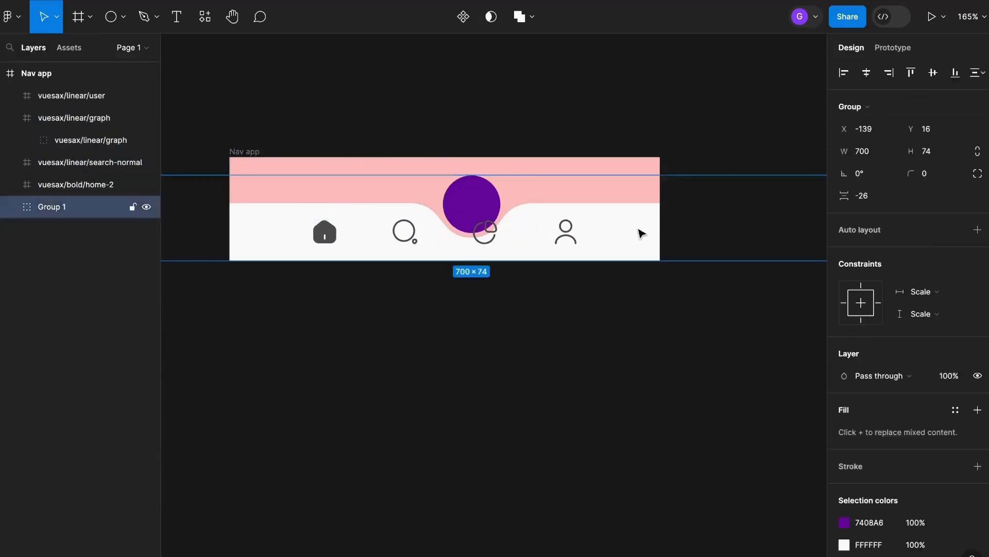
{"action": "double_click", "coordinate": [641, 233]}
{"action": "left_click", "coordinate": [630, 291]}
{"action": "left_click", "coordinate": [629, 230]}
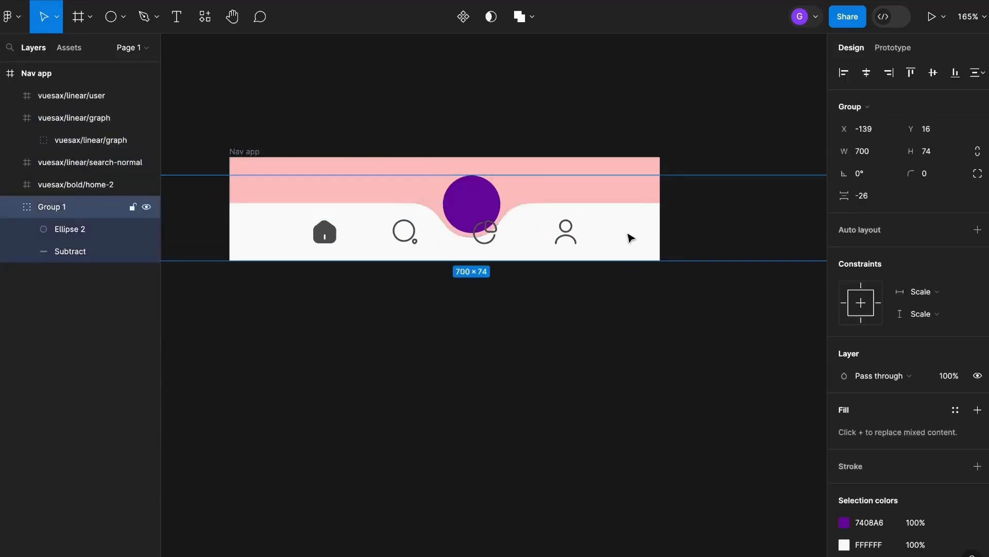
{"action": "left_click_drag", "start_coordinate": [629, 229], "coordinate": [483, 232]}
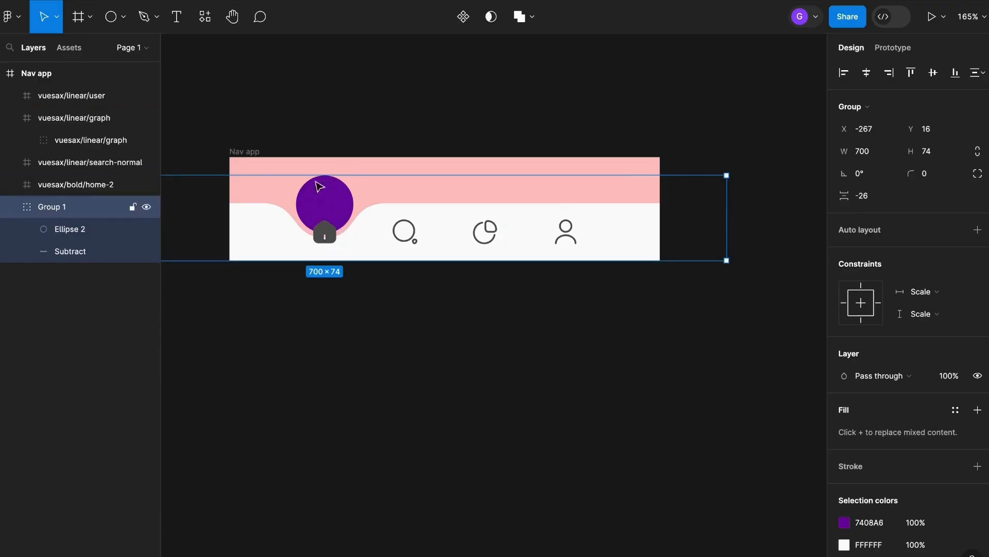
Move the home icon up into the centre of the purple circle.
{"action": "scroll", "coordinate": [314, 248], "scroll_direction": "up", "scroll_amount": 1}
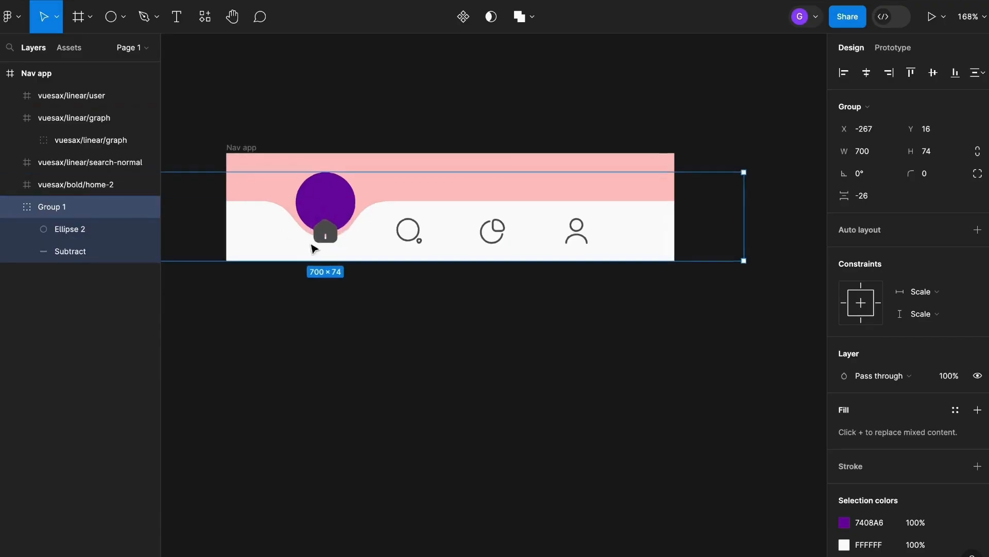
{"action": "scroll", "coordinate": [314, 248], "scroll_direction": "up", "scroll_amount": 3}
{"action": "left_click", "coordinate": [466, 347]}
{"action": "scroll", "coordinate": [360, 238], "scroll_direction": "down", "scroll_amount": 5}
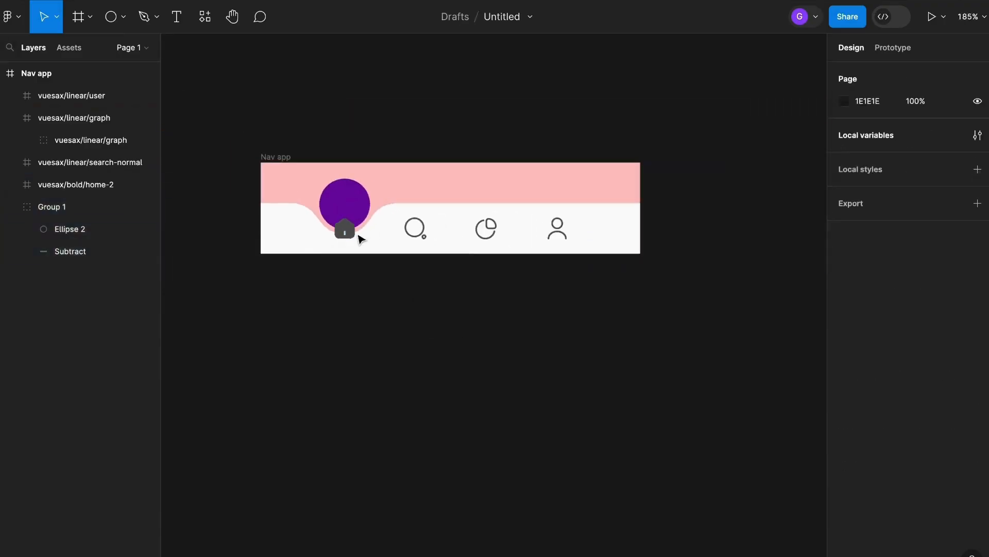
{"action": "left_click", "coordinate": [345, 230]}
{"action": "scroll", "coordinate": [345, 229], "scroll_direction": "up", "scroll_amount": 5}
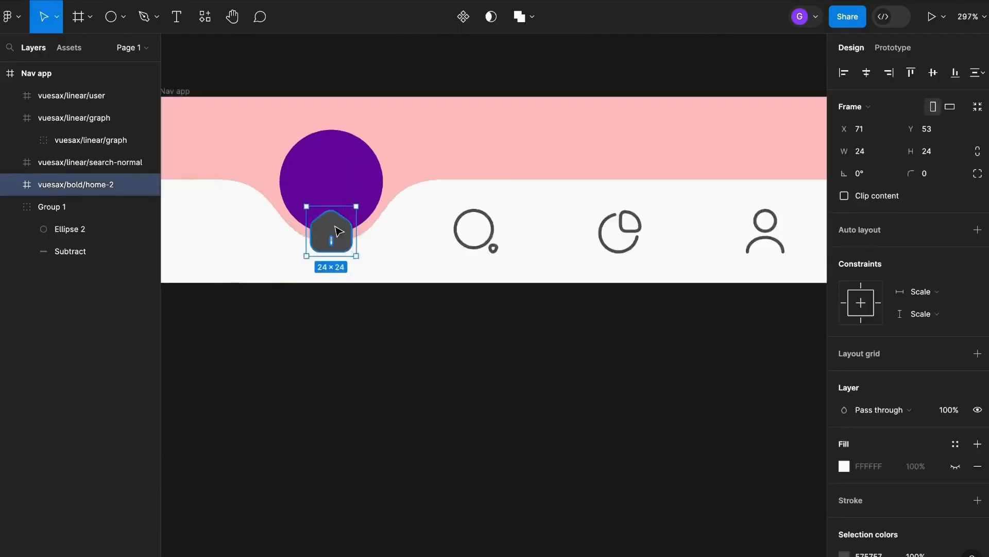
{"action": "scroll", "coordinate": [361, 237], "scroll_direction": "down", "scroll_amount": 3}
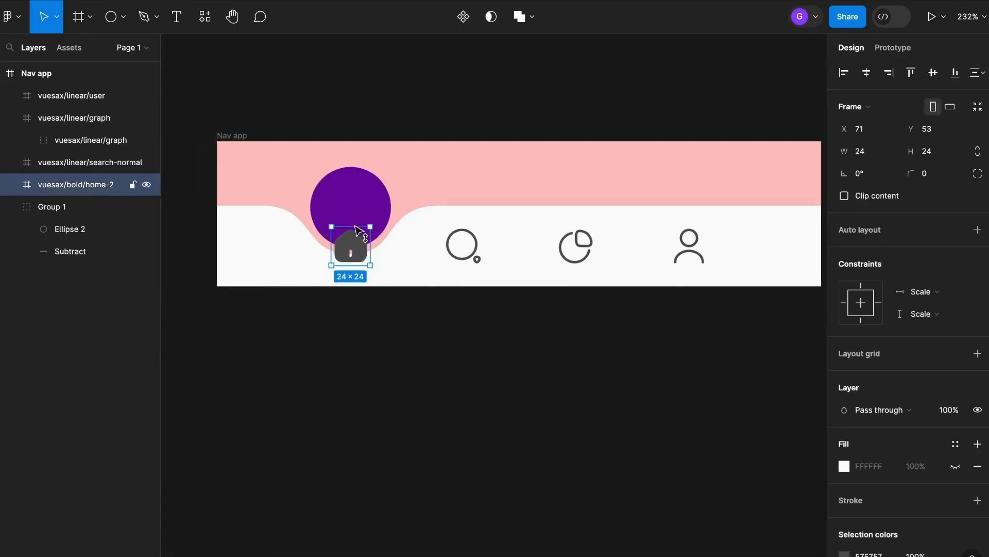
{"action": "left_click_drag", "start_coordinate": [355, 227], "coordinate": [359, 215]}
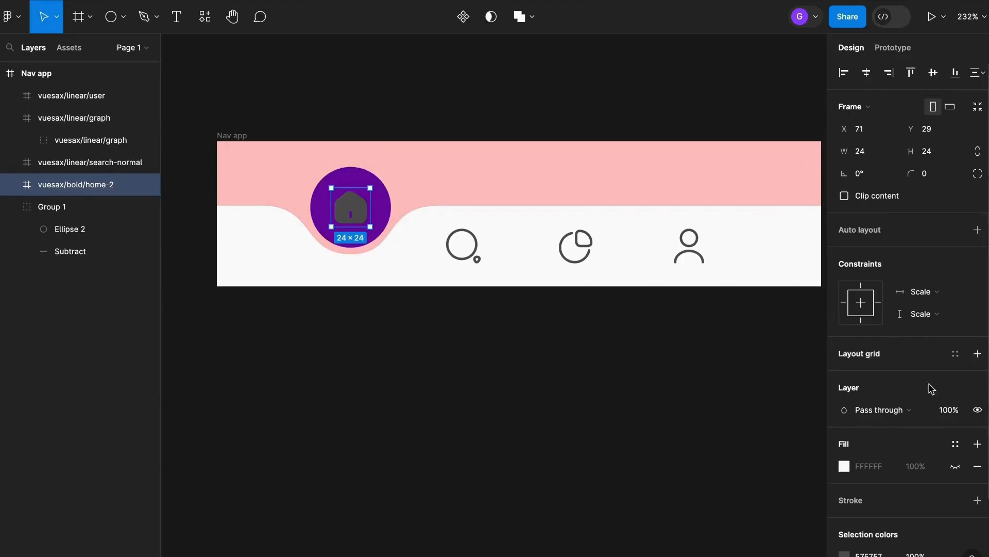
Recolor the home icon white.
{"action": "scroll", "coordinate": [923, 402], "scroll_direction": "down", "scroll_amount": 2}
{"action": "left_click", "coordinate": [845, 462]}
{"action": "left_click_drag", "start_coordinate": [737, 322], "coordinate": [550, 151]}
{"action": "left_click", "coordinate": [499, 357]}
Shrink the Nav app frame from its top edge to a height of 74.
{"action": "scroll", "coordinate": [498, 356], "scroll_direction": "down", "scroll_amount": 2}
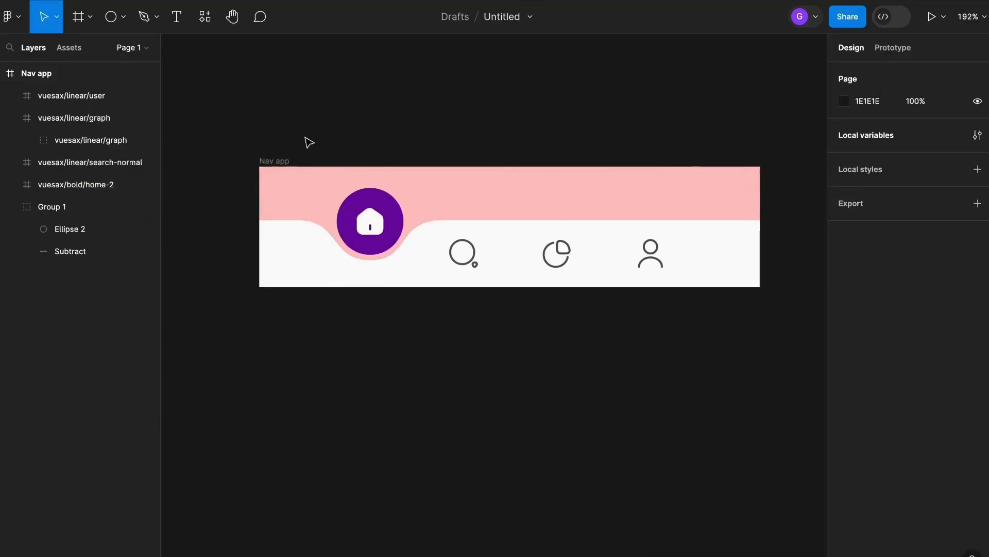
{"action": "left_click", "coordinate": [281, 163]}
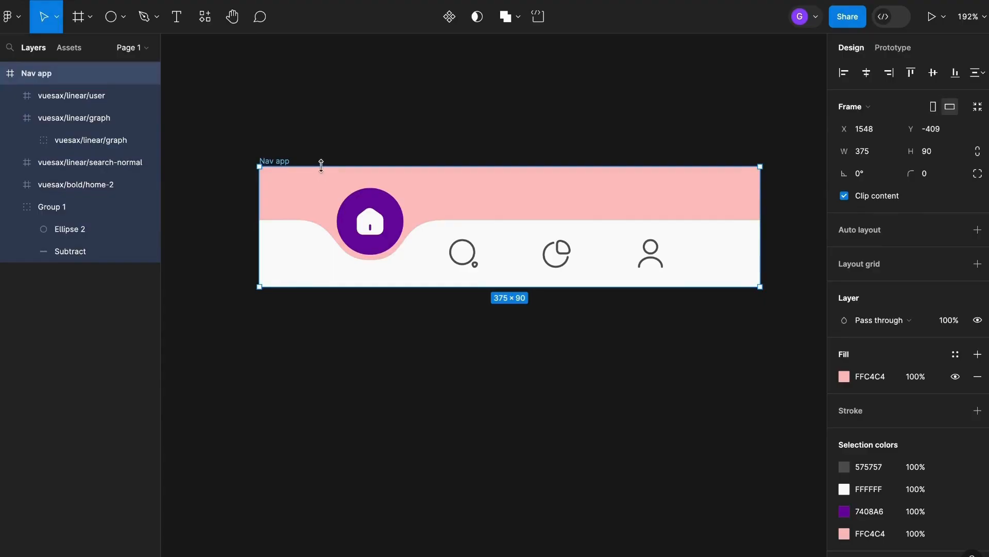
{"action": "left_click_drag", "start_coordinate": [327, 166], "coordinate": [328, 187]}
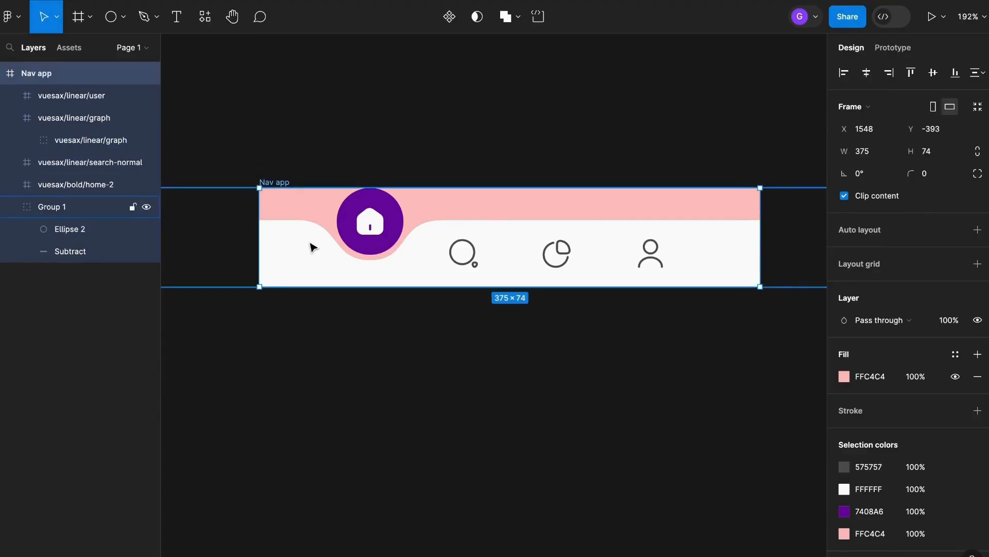
{"action": "left_click", "coordinate": [420, 132]}
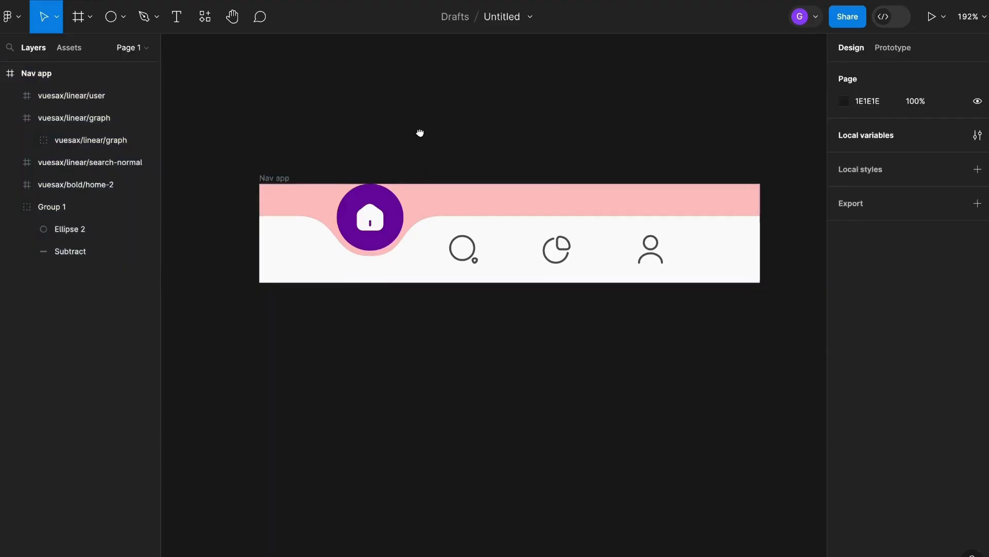
Remove the pink fill from the Nav app frame.
{"action": "scroll", "coordinate": [265, 141], "scroll_direction": "down", "scroll_amount": 2}
{"action": "left_click", "coordinate": [268, 135]}
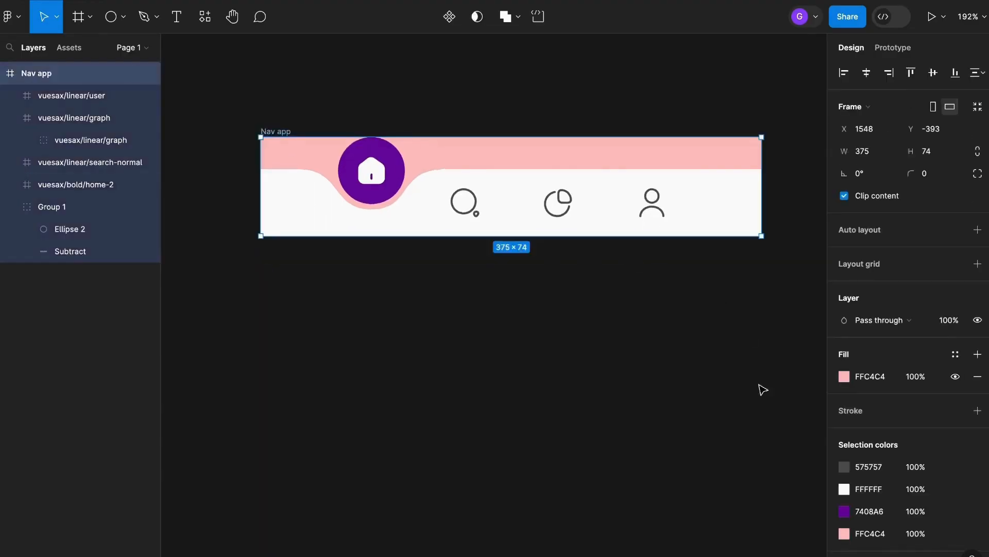
{"action": "left_click", "coordinate": [978, 377]}
{"action": "left_click", "coordinate": [494, 324]}
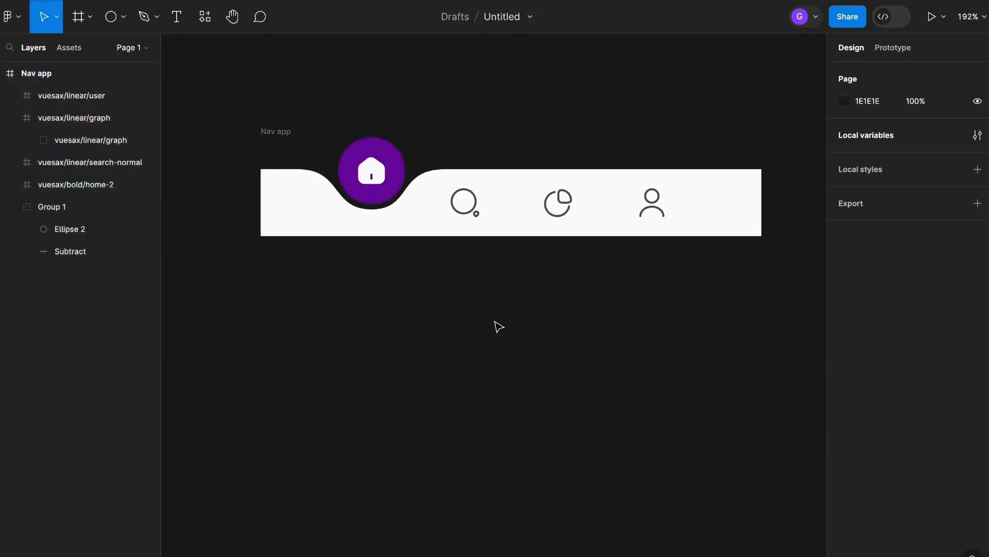
Convert the Nav app frame into a component.
{"action": "scroll", "coordinate": [462, 298], "scroll_direction": "down", "scroll_amount": 3}
{"action": "left_click", "coordinate": [355, 192]}
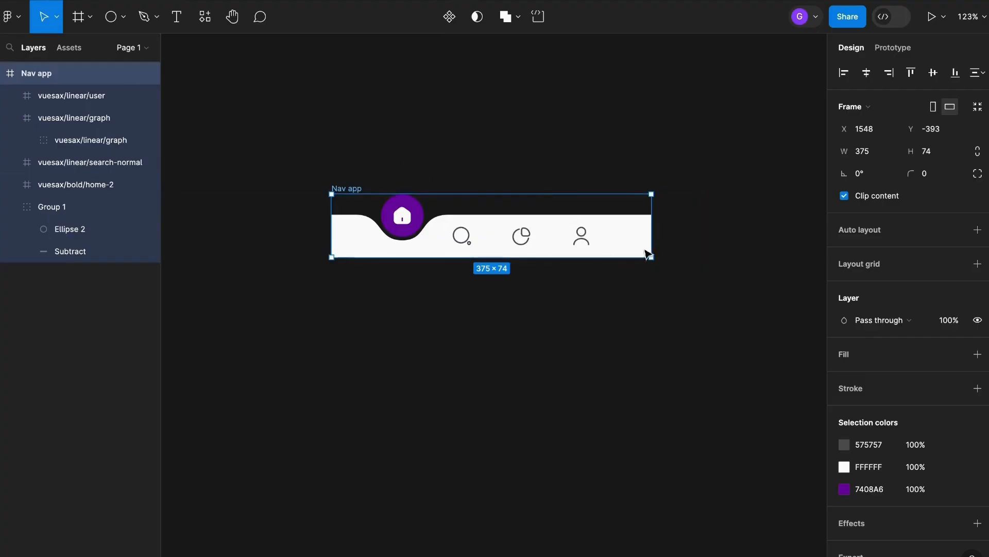
{"action": "left_click", "coordinate": [449, 17]}
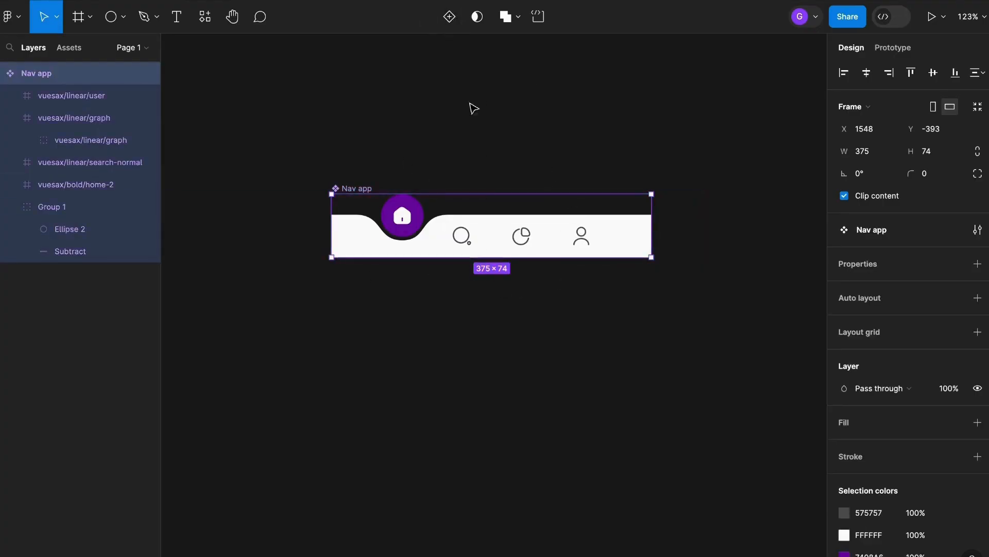
Add three variants to the Nav app component, giving four stacked variants.
{"action": "left_click", "coordinate": [448, 17]}
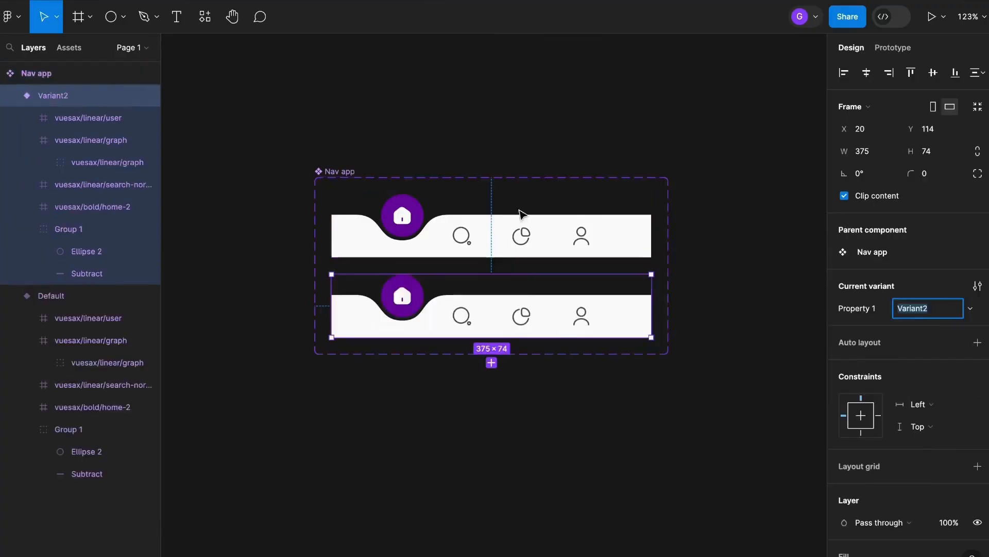
{"action": "key", "text": "BackSpace"}
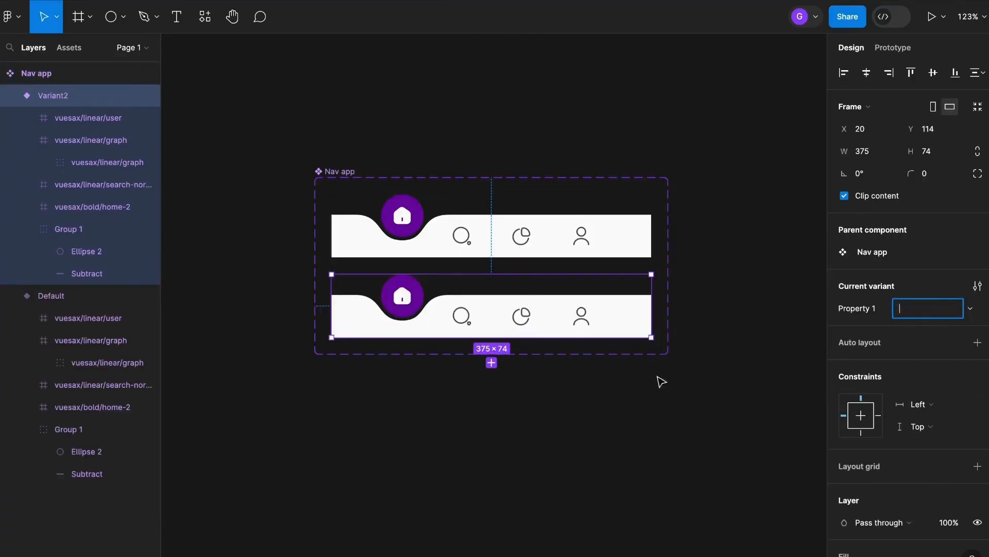
{"action": "left_click", "coordinate": [657, 376]}
{"action": "left_click", "coordinate": [603, 321]}
{"action": "left_click", "coordinate": [747, 338]}
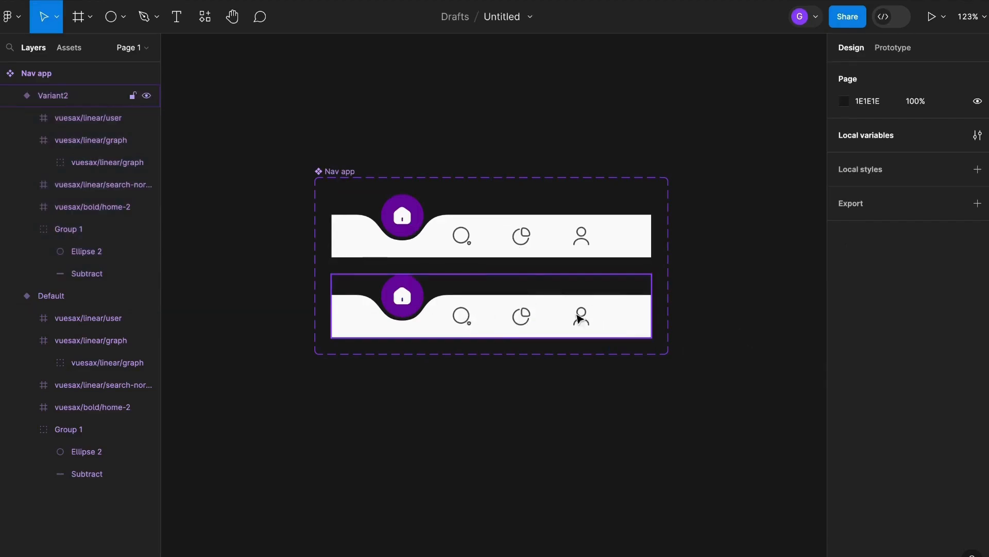
{"action": "left_click", "coordinate": [590, 332]}
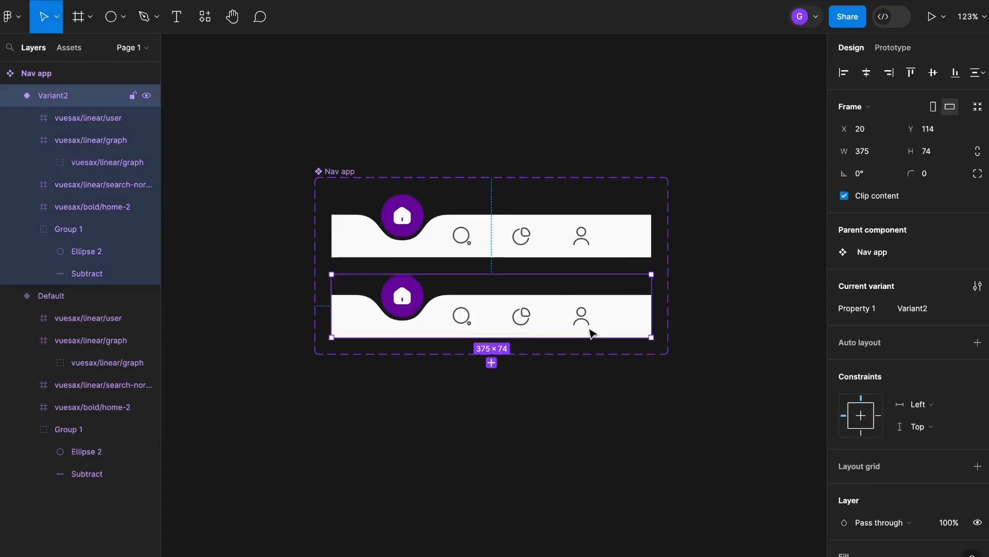
{"action": "left_click", "coordinate": [492, 363]}
{"action": "left_click", "coordinate": [492, 442]}
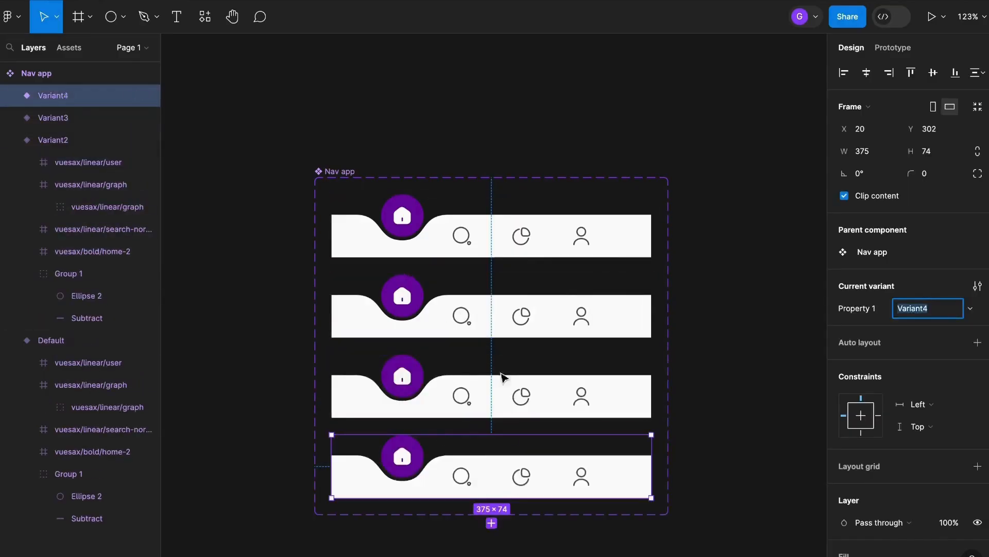
{"action": "left_click", "coordinate": [742, 382]}
In the second variant, slide the circle-and-bar group right so the notch sits over the search icon.
{"action": "scroll", "coordinate": [720, 355], "scroll_direction": "down", "scroll_amount": 2}
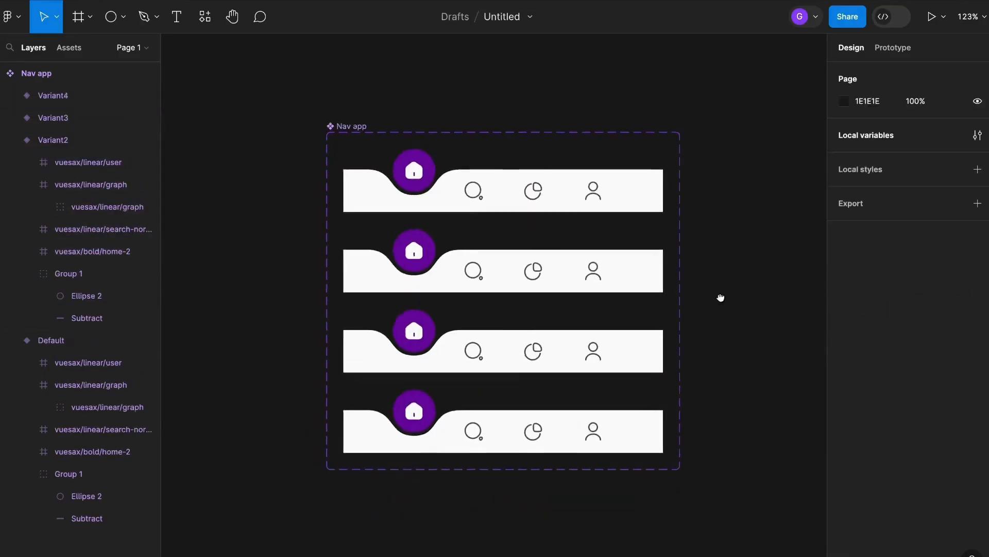
{"action": "scroll", "coordinate": [721, 312], "scroll_direction": "up", "scroll_amount": 2}
{"action": "scroll", "coordinate": [721, 312], "scroll_direction": "right", "scroll_amount": 1}
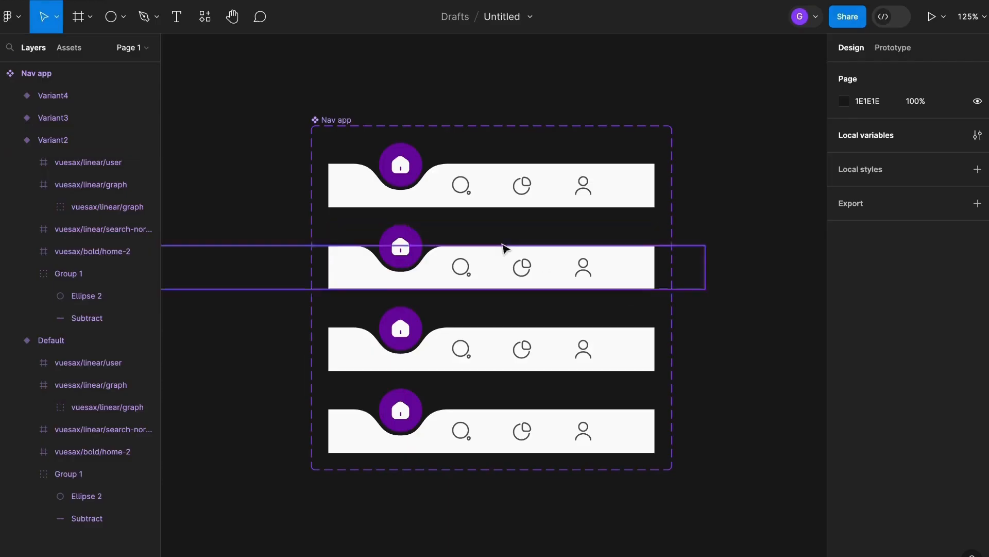
{"action": "scroll", "coordinate": [503, 247], "scroll_direction": "up", "scroll_amount": 2}
{"action": "scroll", "coordinate": [411, 288], "scroll_direction": "up", "scroll_amount": 1}
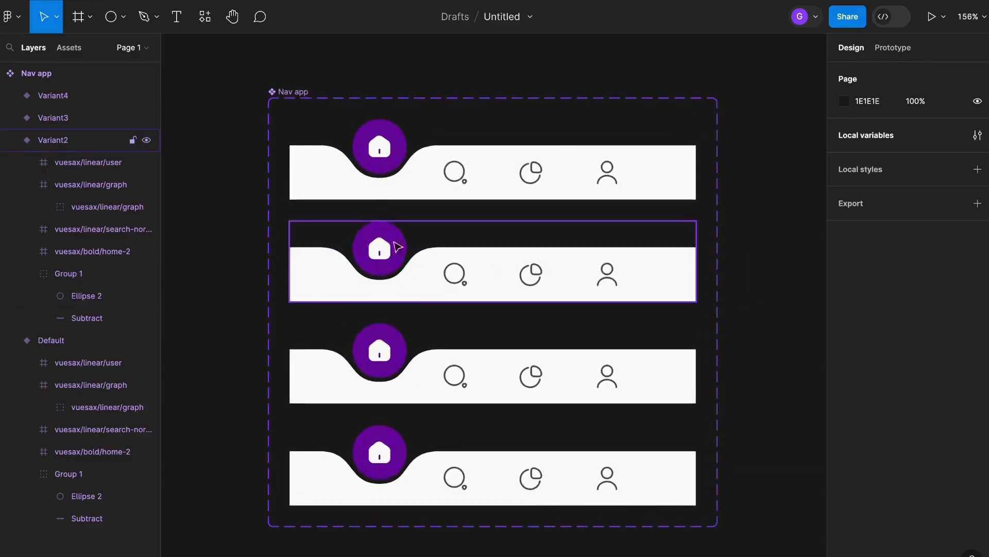
{"action": "scroll", "coordinate": [427, 271], "scroll_direction": "up", "scroll_amount": 1}
{"action": "double_click", "coordinate": [700, 265]}
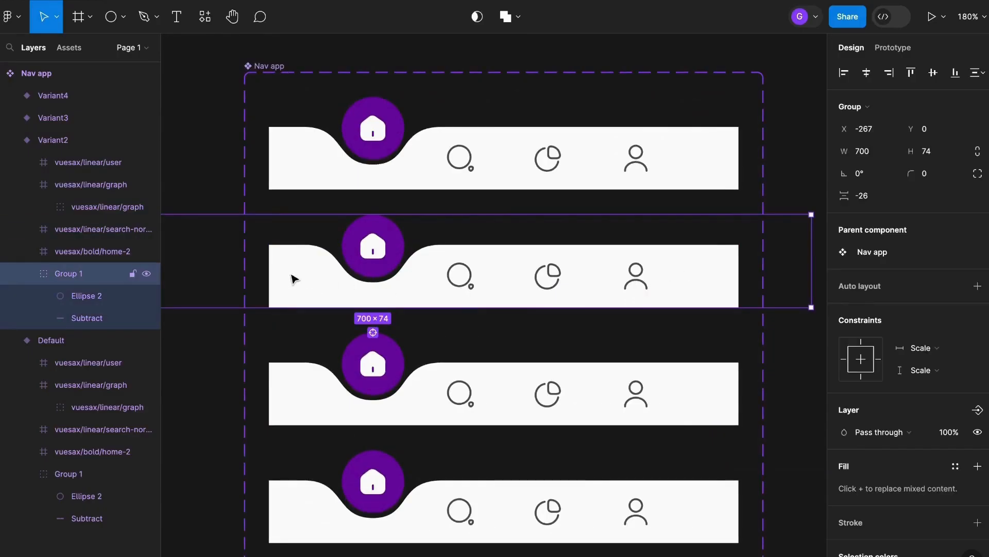
{"action": "left_click_drag", "start_coordinate": [293, 278], "coordinate": [376, 283]}
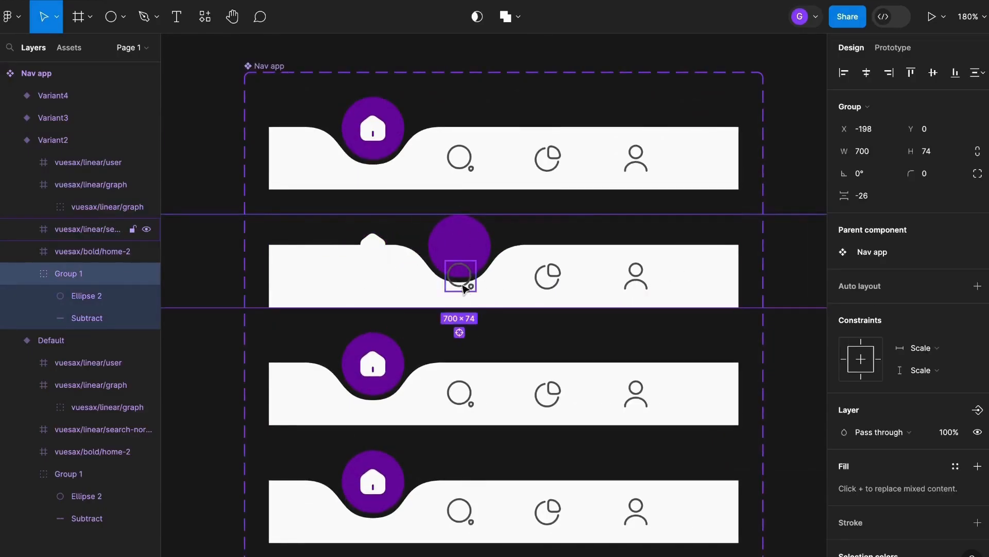
Move the second variant's search icon up into the purple circle and recolor it white.
{"action": "left_click_drag", "start_coordinate": [474, 287], "coordinate": [472, 256]}
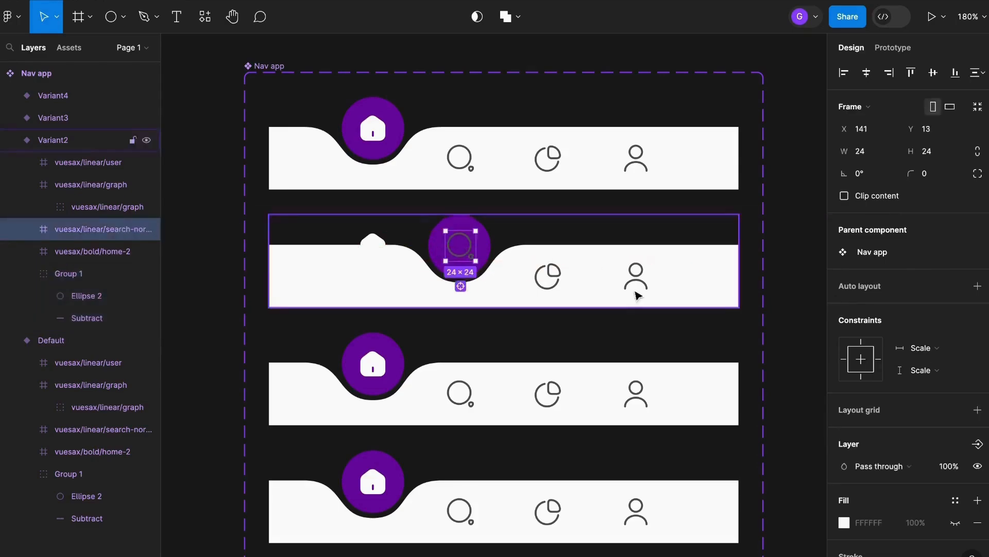
{"action": "scroll", "coordinate": [858, 462], "scroll_direction": "down", "scroll_amount": 3}
{"action": "left_click", "coordinate": [845, 461]}
{"action": "left_click_drag", "start_coordinate": [718, 303], "coordinate": [592, 194]}
{"action": "left_click", "coordinate": [798, 138]}
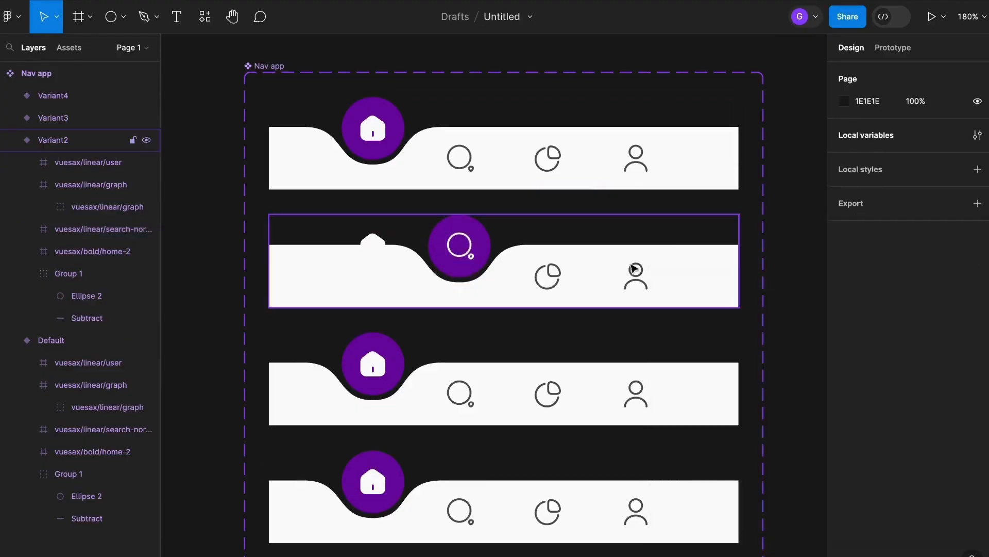
Move the second variant's home icon down into the bar, level with the other icons.
{"action": "left_click", "coordinate": [378, 249]}
{"action": "left_click", "coordinate": [375, 247]}
{"action": "left_click_drag", "start_coordinate": [376, 248], "coordinate": [377, 281]}
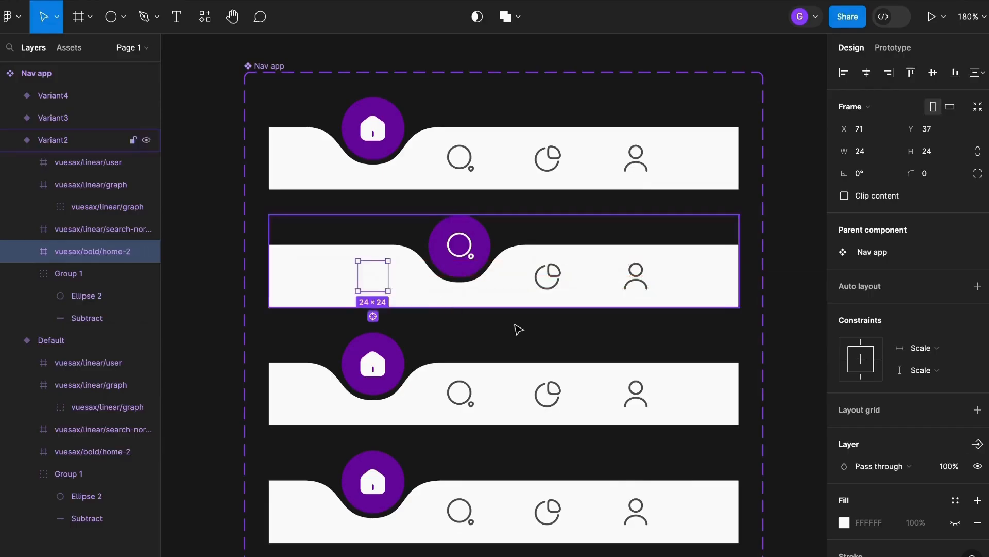
Recolor the second variant's home icon with the dark grey document color.
{"action": "scroll", "coordinate": [876, 489], "scroll_direction": "down", "scroll_amount": 3}
{"action": "left_click", "coordinate": [844, 462]}
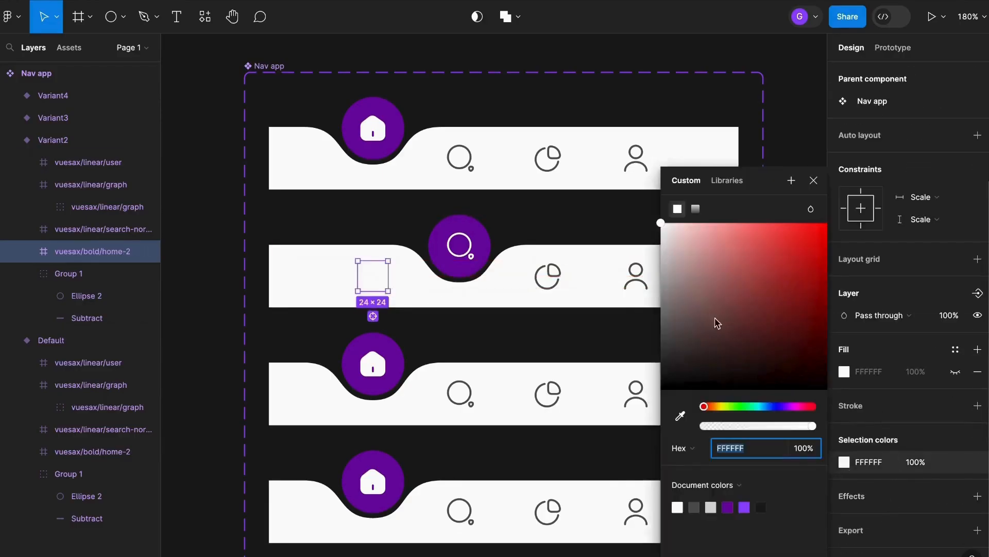
{"action": "left_click", "coordinate": [680, 415]}
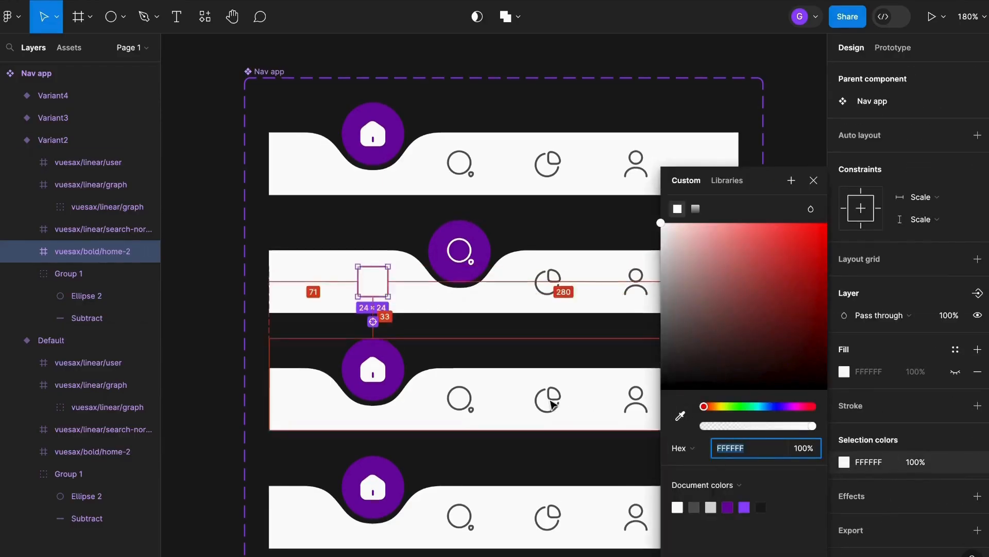
{"action": "scroll", "coordinate": [654, 428], "scroll_direction": "up", "scroll_amount": 3}
{"action": "left_click", "coordinate": [695, 505]}
{"action": "left_click", "coordinate": [533, 201]}
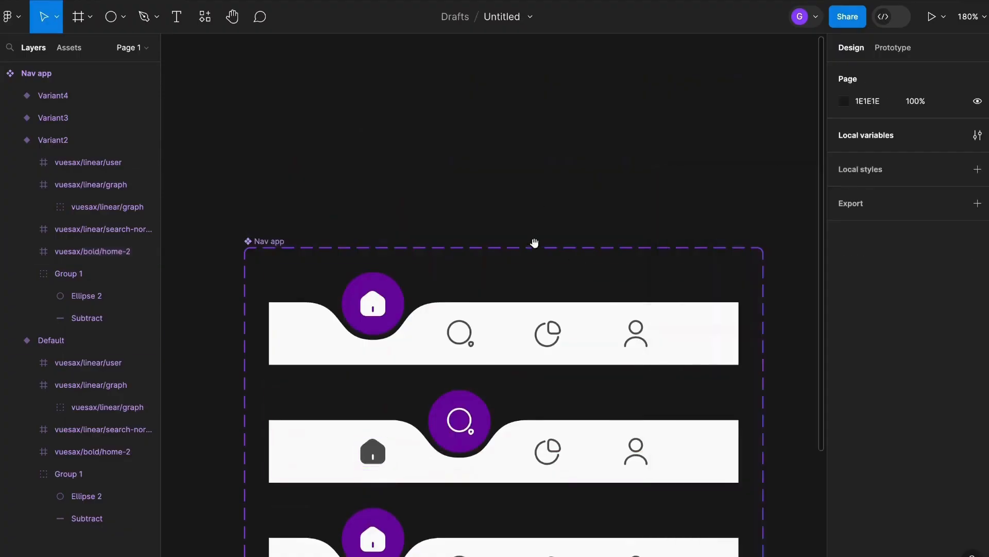
In the third variant, slide the circle-and-bar group right so the notch sits over the graph icon.
{"action": "scroll", "coordinate": [800, 295], "scroll_direction": "down", "scroll_amount": 3}
{"action": "scroll", "coordinate": [763, 341], "scroll_direction": "right", "scroll_amount": 1}
{"action": "left_click", "coordinate": [663, 397]}
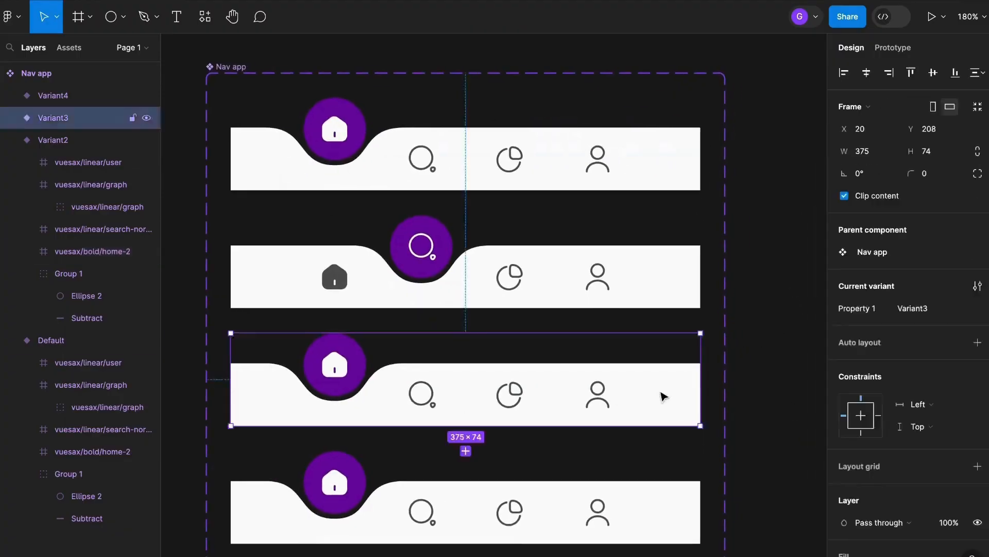
{"action": "left_click_drag", "start_coordinate": [268, 404], "coordinate": [441, 407]}
{"action": "left_click", "coordinate": [787, 363]}
Move the third variant's home icon down into the bar and recolor it dark grey.
{"action": "double_click", "coordinate": [334, 366]}
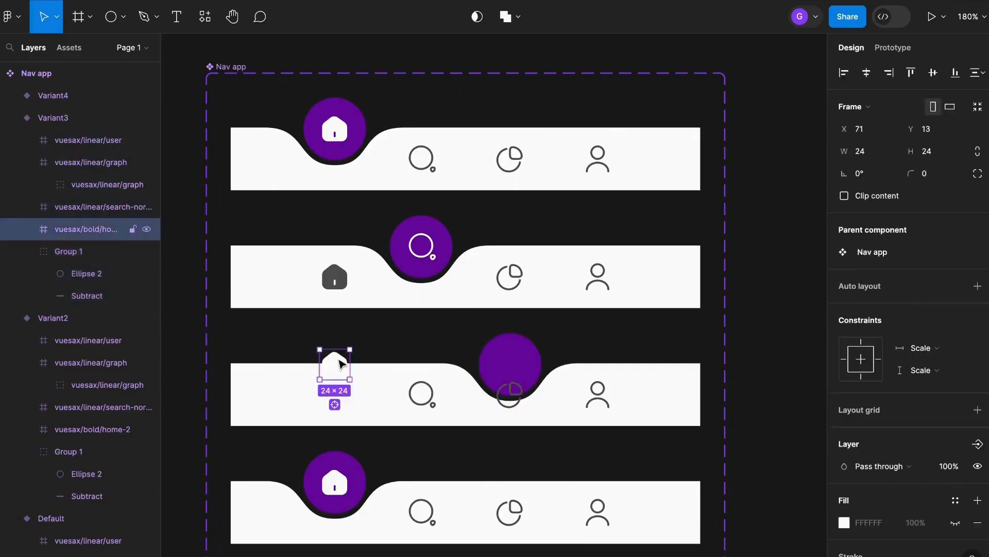
{"action": "left_click_drag", "start_coordinate": [334, 366], "coordinate": [334, 396]}
{"action": "scroll", "coordinate": [871, 412], "scroll_direction": "down", "scroll_amount": 3}
{"action": "left_click", "coordinate": [844, 465]}
{"action": "left_click", "coordinate": [694, 507]}
{"action": "left_click", "coordinate": [608, 442]}
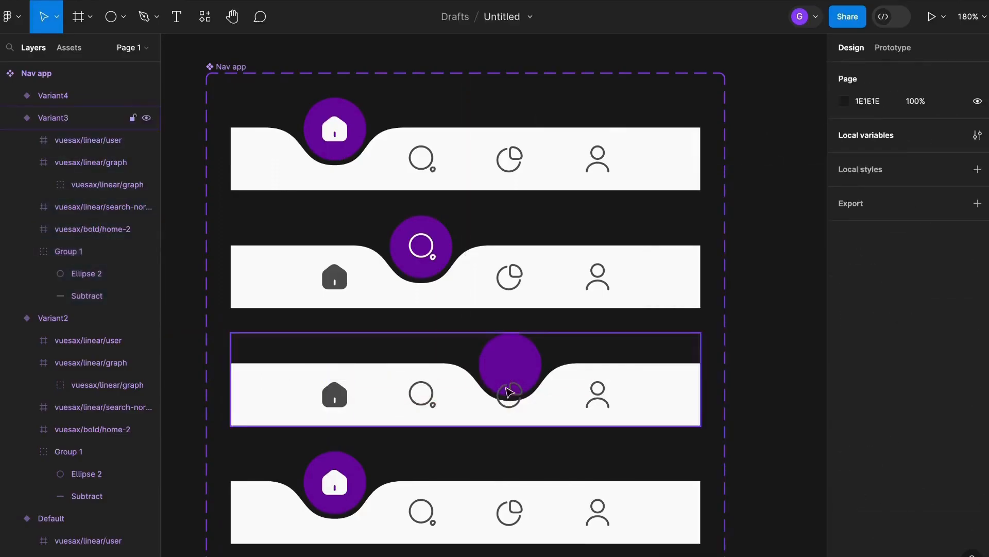
Move the third variant's graph icon up into the purple circle and recolor it white.
{"action": "double_click", "coordinate": [511, 393]}
{"action": "left_click_drag", "start_coordinate": [510, 393], "coordinate": [510, 362]}
{"action": "scroll", "coordinate": [871, 412], "scroll_direction": "down", "scroll_amount": 3}
{"action": "left_click", "coordinate": [844, 464]}
{"action": "left_click_drag", "start_coordinate": [661, 251], "coordinate": [650, 216]}
In the fourth variant, slide the circle-and-bar group right so the notch sits over the user icon.
{"action": "scroll", "coordinate": [464, 356], "scroll_direction": "down", "scroll_amount": 3}
{"action": "double_click", "coordinate": [264, 398]}
{"action": "left_click_drag", "start_coordinate": [263, 398], "coordinate": [528, 399]}
Move the fourth variant's user icon up into the purple circle and recolor it white.
{"action": "left_click_drag", "start_coordinate": [584, 389], "coordinate": [585, 360]}
{"action": "left_click", "coordinate": [844, 462]}
{"action": "left_click_drag", "start_coordinate": [709, 309], "coordinate": [588, 162]}
Move the fourth variant's home icon down into the bar and recolor it with the dark grey document color.
{"action": "double_click", "coordinate": [312, 349]}
{"action": "left_click_drag", "start_coordinate": [313, 349], "coordinate": [312, 379]}
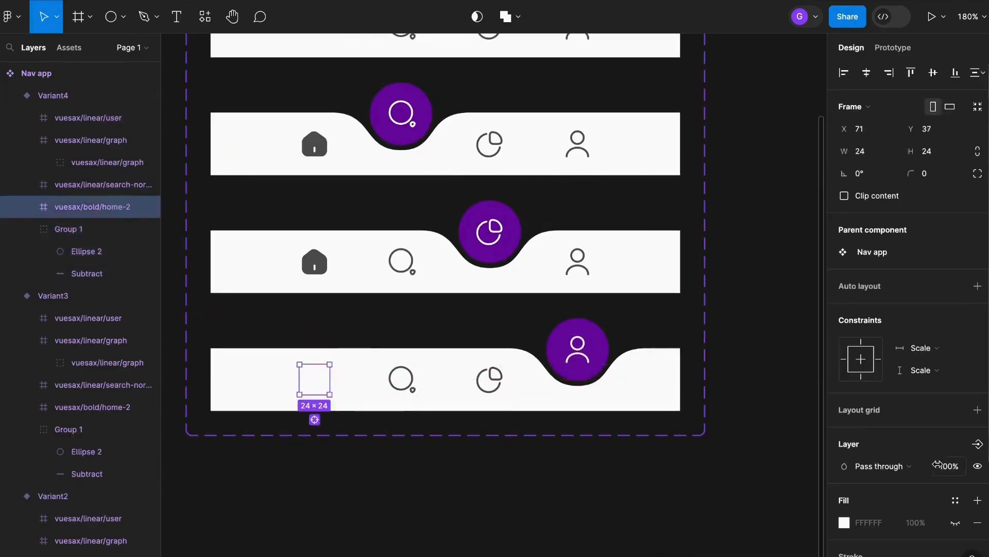
{"action": "scroll", "coordinate": [941, 463], "scroll_direction": "down", "scroll_amount": 3}
{"action": "left_click", "coordinate": [844, 462]}
{"action": "left_click", "coordinate": [694, 507]}
{"action": "left_click", "coordinate": [517, 501]}
Prototype the default variant's search icon to change to Variant2 on click with Smart animate, Ease out, 300ms.
{"action": "scroll", "coordinate": [517, 501], "scroll_direction": "down", "scroll_amount": 3}
{"action": "left_click_drag", "start_coordinate": [695, 327], "coordinate": [695, 337]}
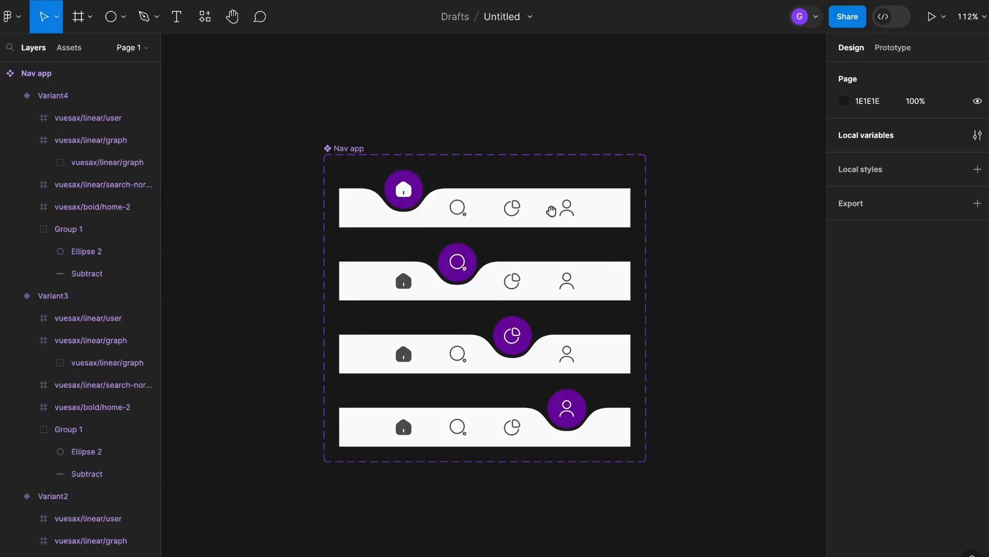
{"action": "left_click_drag", "start_coordinate": [552, 209], "coordinate": [511, 222]}
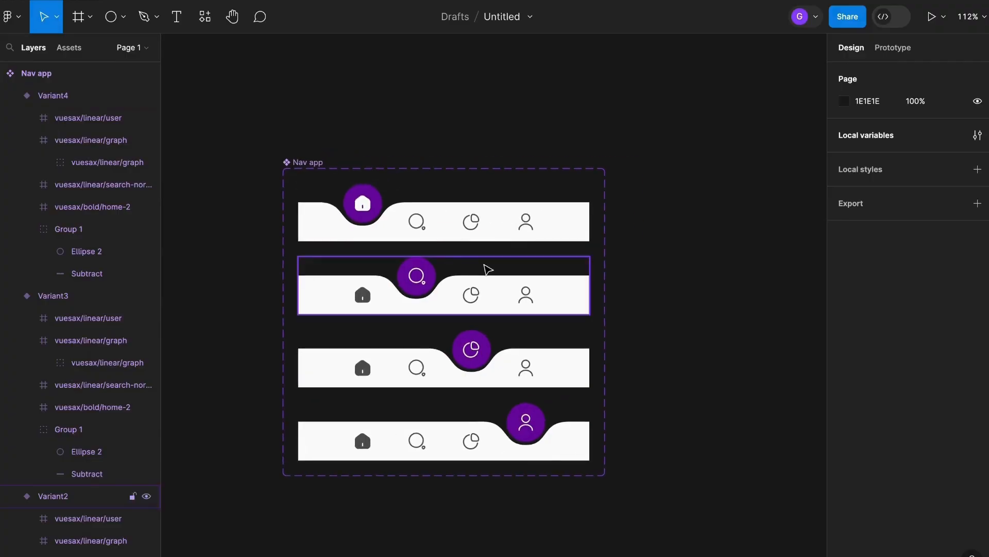
{"action": "scroll", "coordinate": [512, 281], "scroll_direction": "down", "scroll_amount": 2}
{"action": "scroll", "coordinate": [513, 281], "scroll_direction": "right", "scroll_amount": 2}
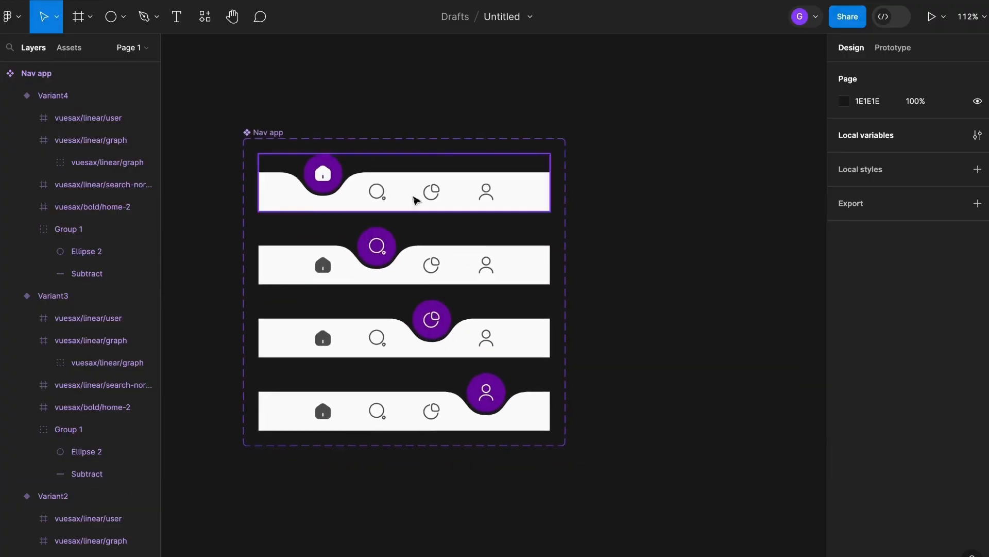
{"action": "left_click", "coordinate": [332, 195]}
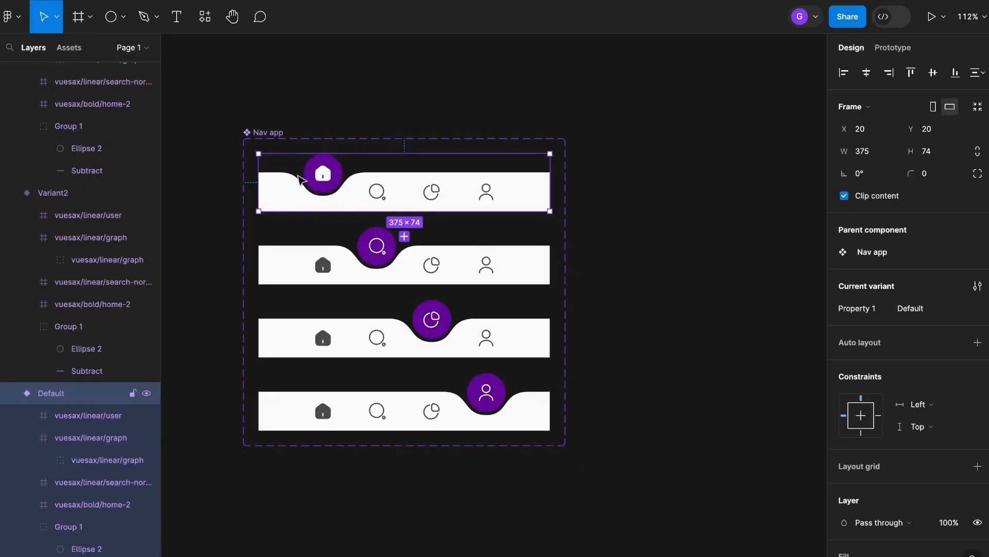
{"action": "scroll", "coordinate": [413, 168], "scroll_direction": "up", "scroll_amount": 2}
{"action": "left_click_drag", "start_coordinate": [413, 168], "coordinate": [416, 167]}
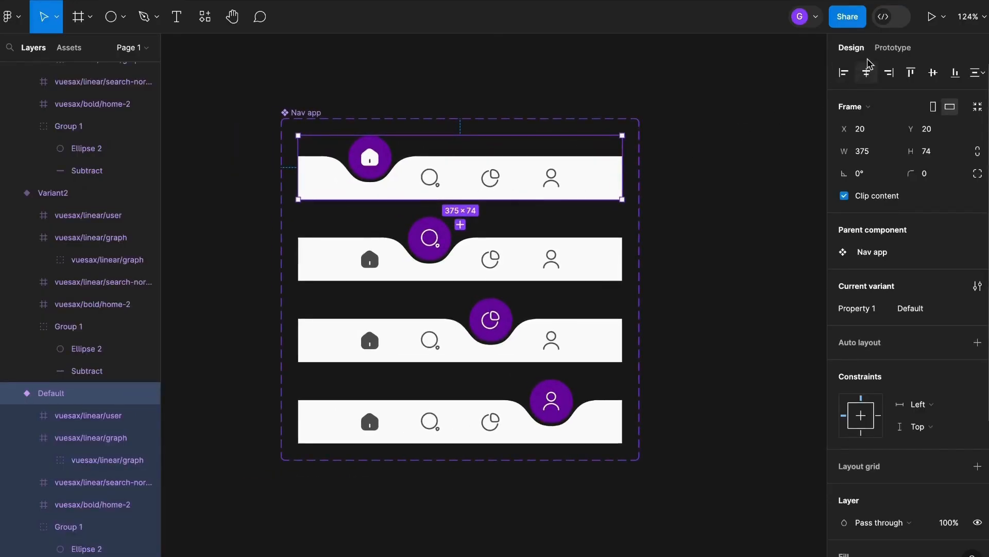
{"action": "left_click", "coordinate": [894, 49]}
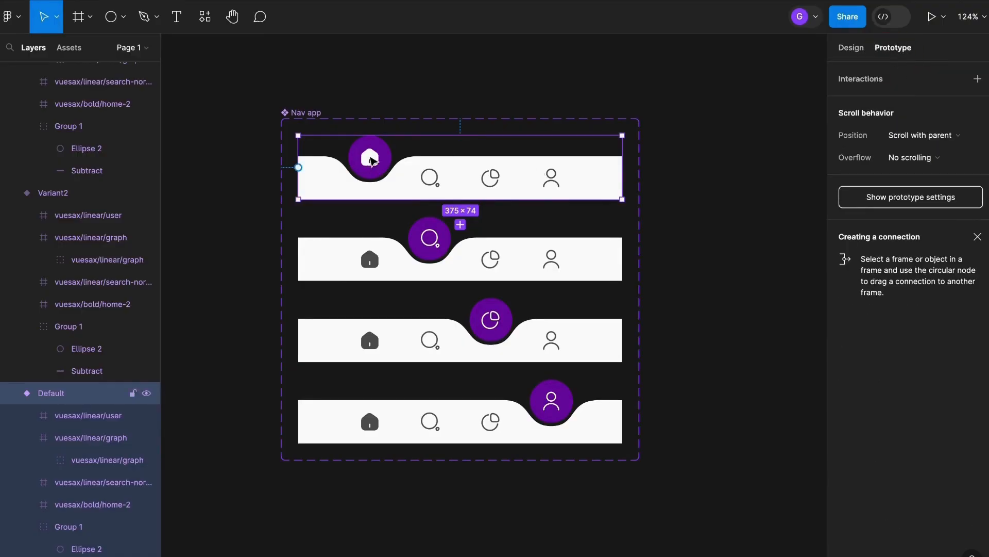
{"action": "scroll", "coordinate": [436, 177], "scroll_direction": "up", "scroll_amount": 2}
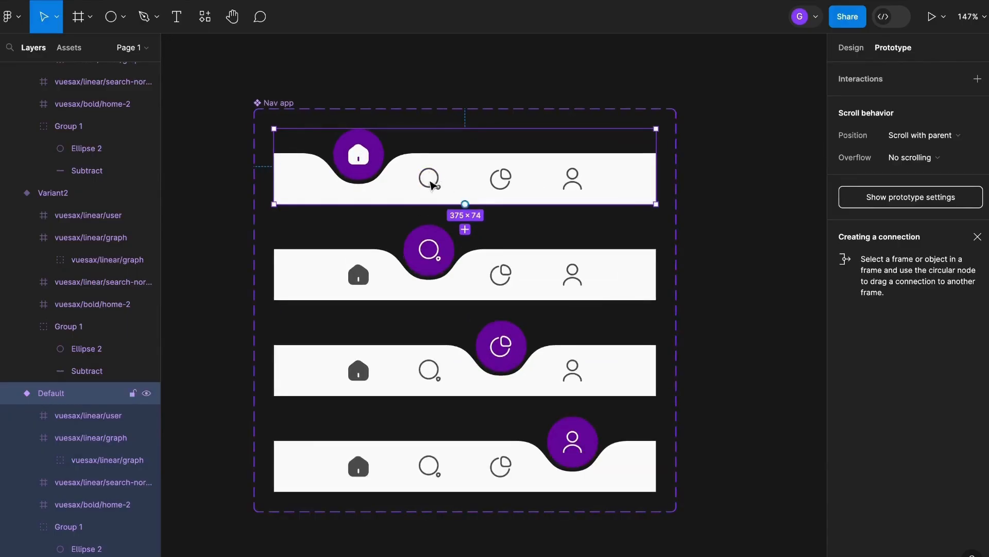
{"action": "left_click", "coordinate": [436, 174]}
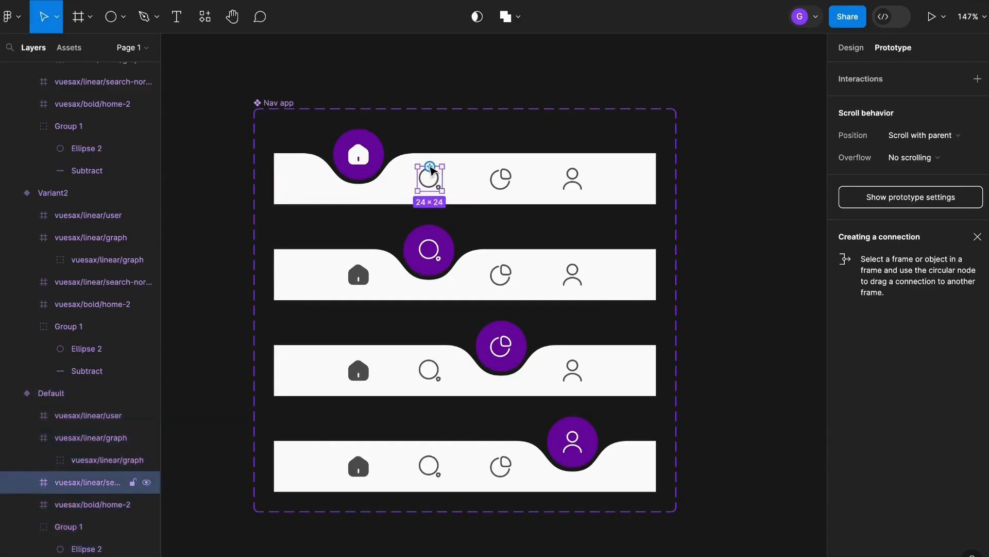
{"action": "left_click_drag", "start_coordinate": [431, 168], "coordinate": [340, 273]}
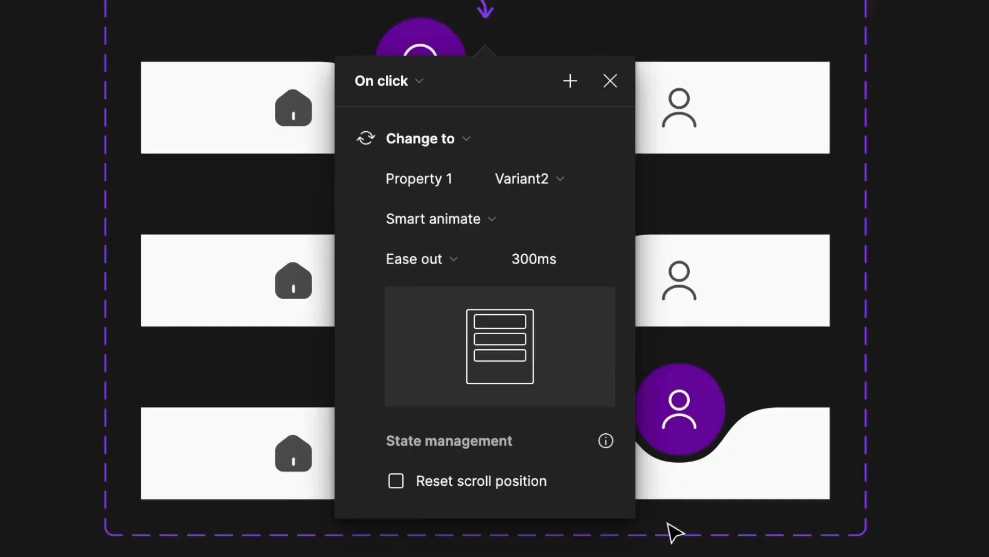
{"action": "left_click", "coordinate": [421, 84]}
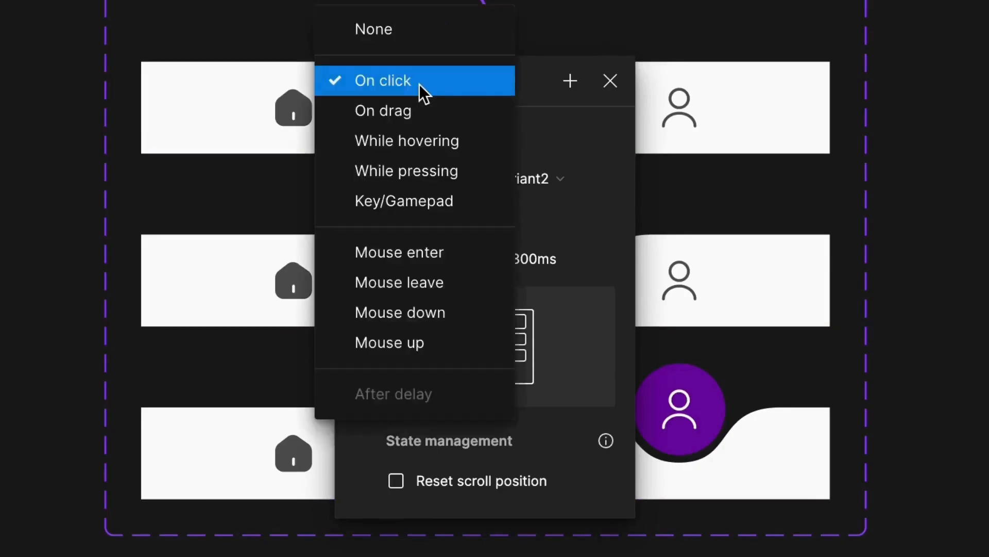
{"action": "left_click", "coordinate": [382, 82]}
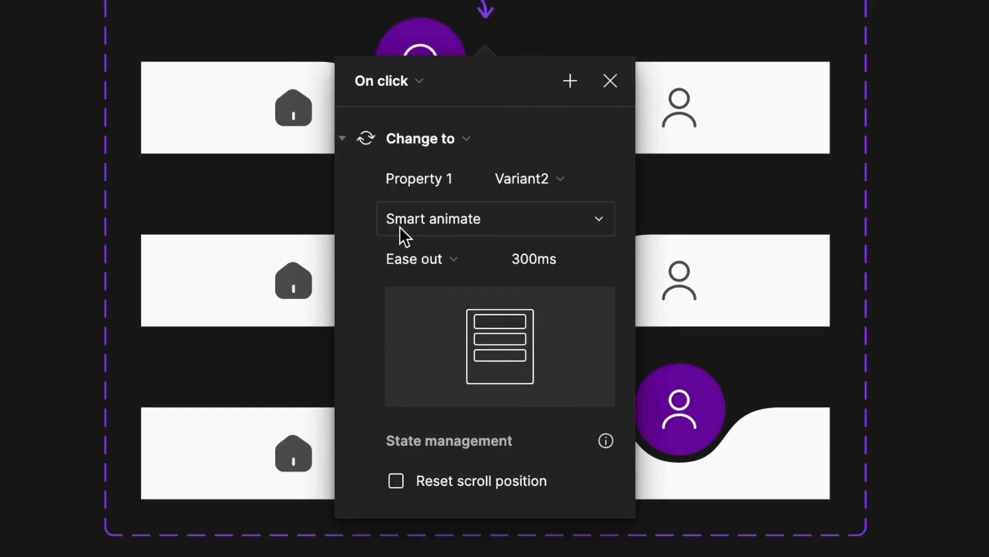
{"action": "left_click", "coordinate": [451, 219]}
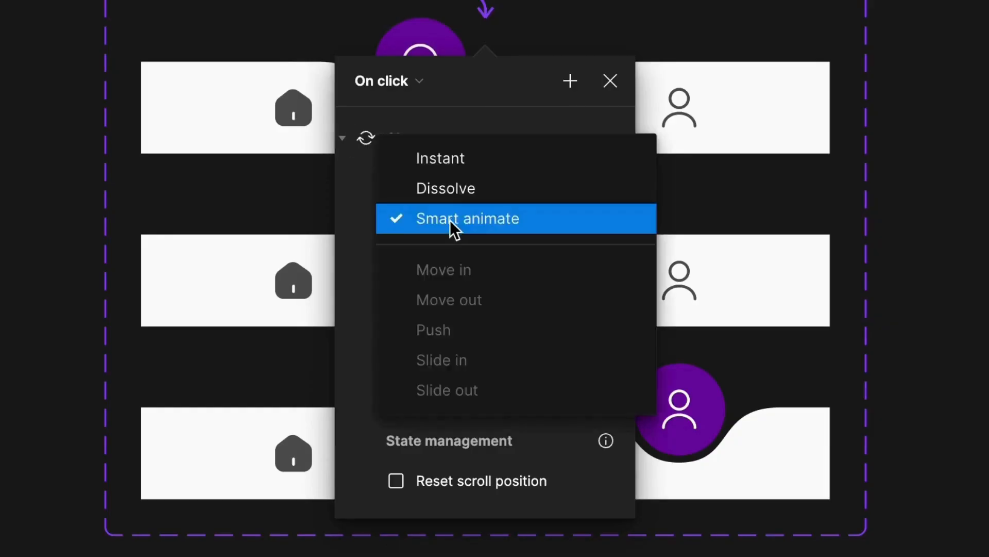
{"action": "left_click", "coordinate": [490, 223]}
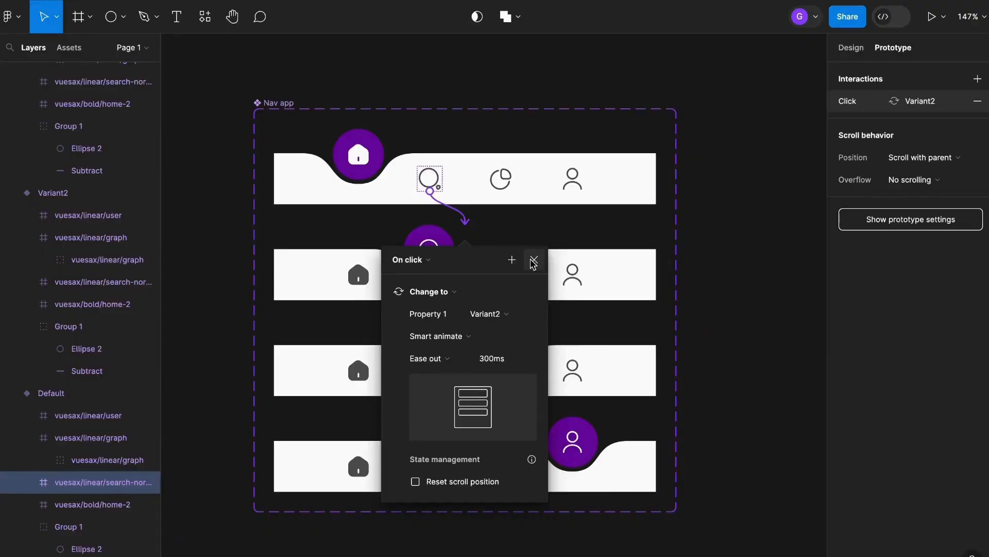
{"action": "left_click", "coordinate": [533, 262]}
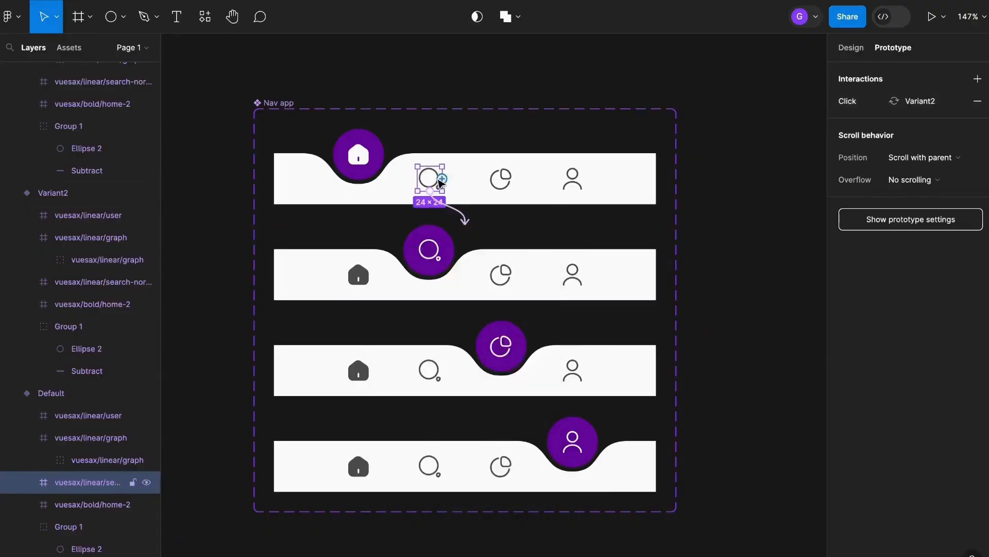
Link the default variant's graph icon to Variant3 and its user icon to Variant4 on click.
{"action": "left_click", "coordinate": [512, 181]}
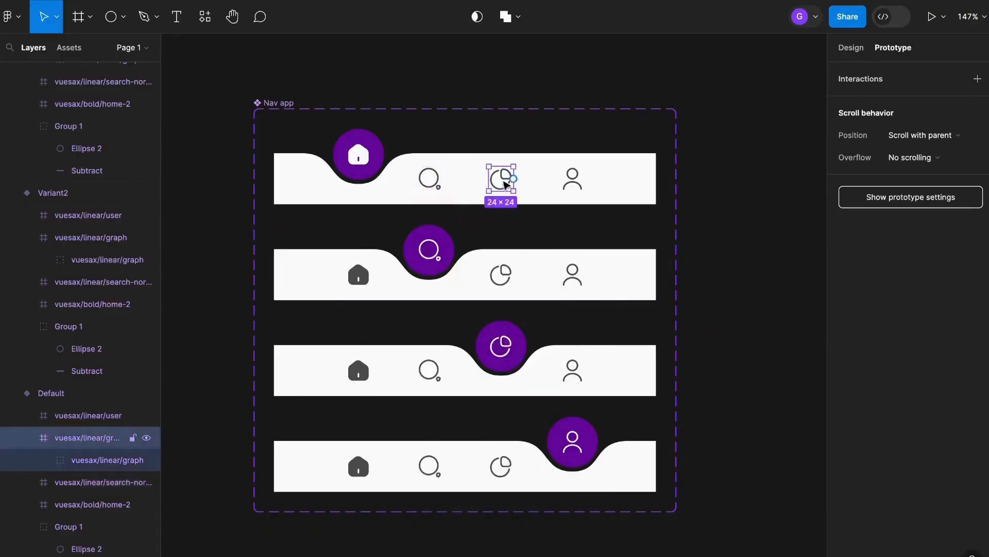
{"action": "left_click_drag", "start_coordinate": [514, 180], "coordinate": [596, 383]}
{"action": "left_click", "coordinate": [547, 326]}
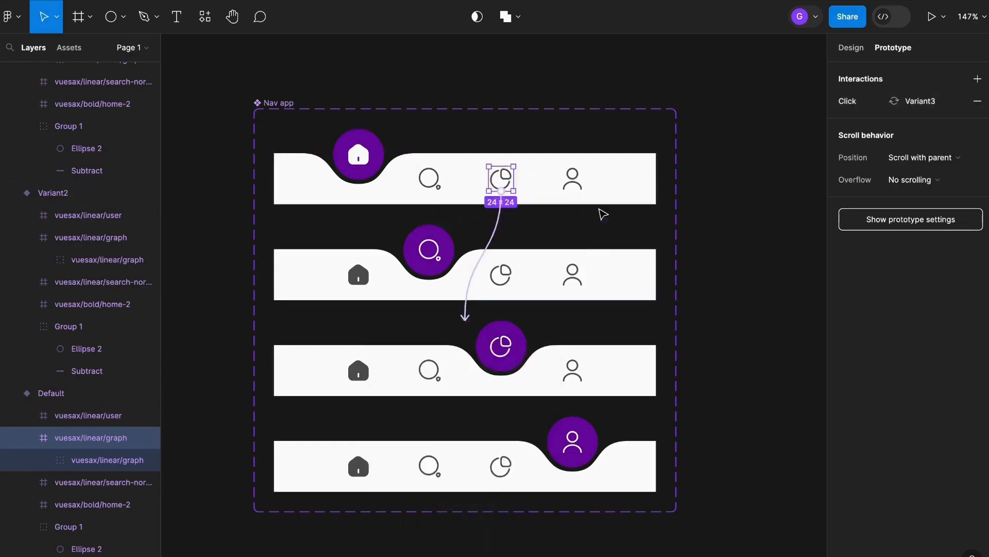
{"action": "left_click", "coordinate": [580, 178]}
{"action": "left_click_drag", "start_coordinate": [586, 178], "coordinate": [618, 179]}
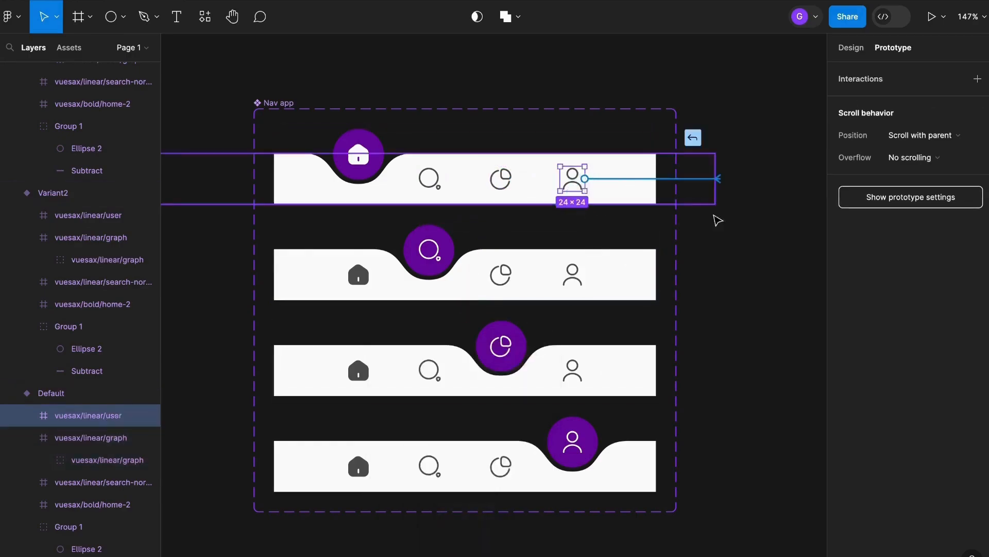
{"action": "left_click_drag", "start_coordinate": [718, 221], "coordinate": [641, 461]}
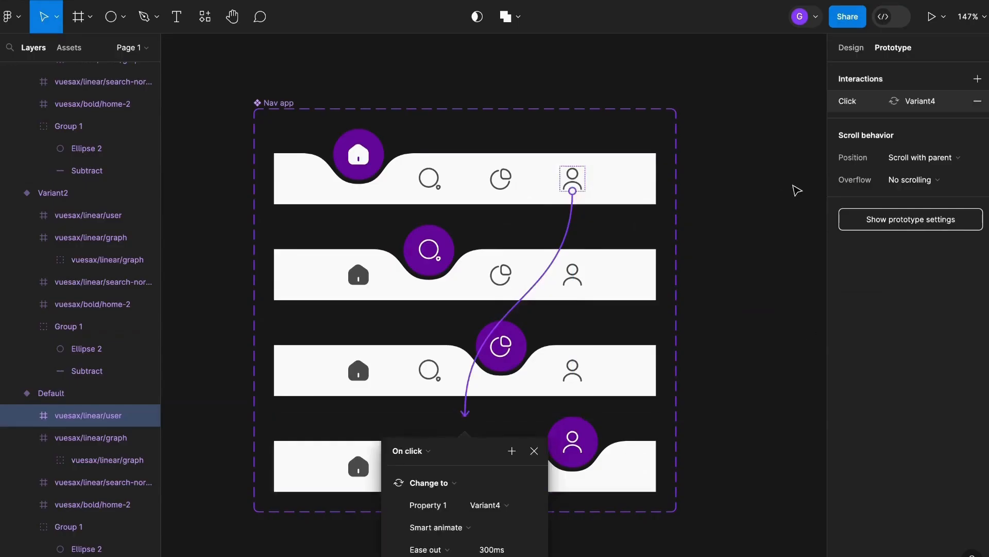
{"action": "left_click", "coordinate": [797, 191]}
Link the second variant's home icon to Default, graph icon to Variant3, and user icon to Variant4.
{"action": "left_click", "coordinate": [358, 279]}
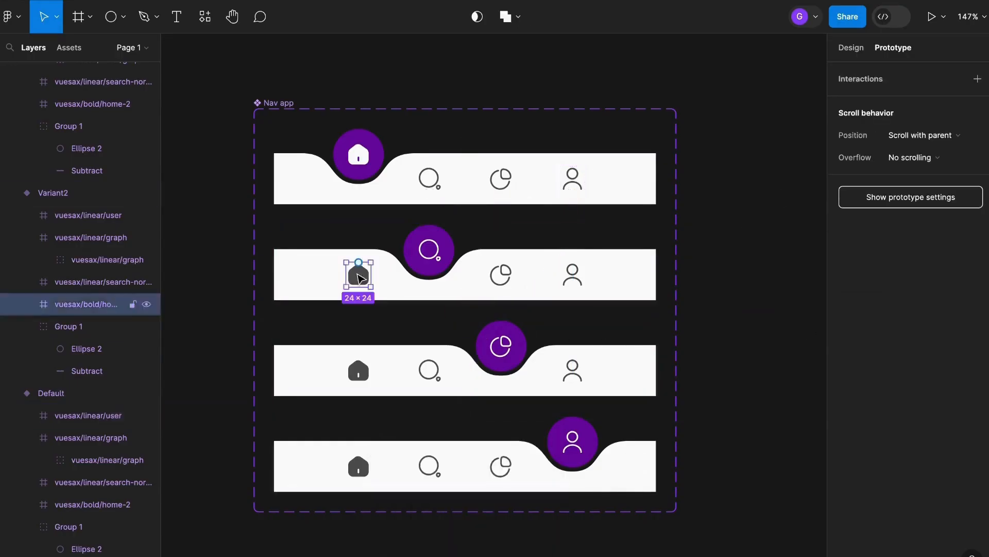
{"action": "left_click_drag", "start_coordinate": [359, 263], "coordinate": [464, 194]}
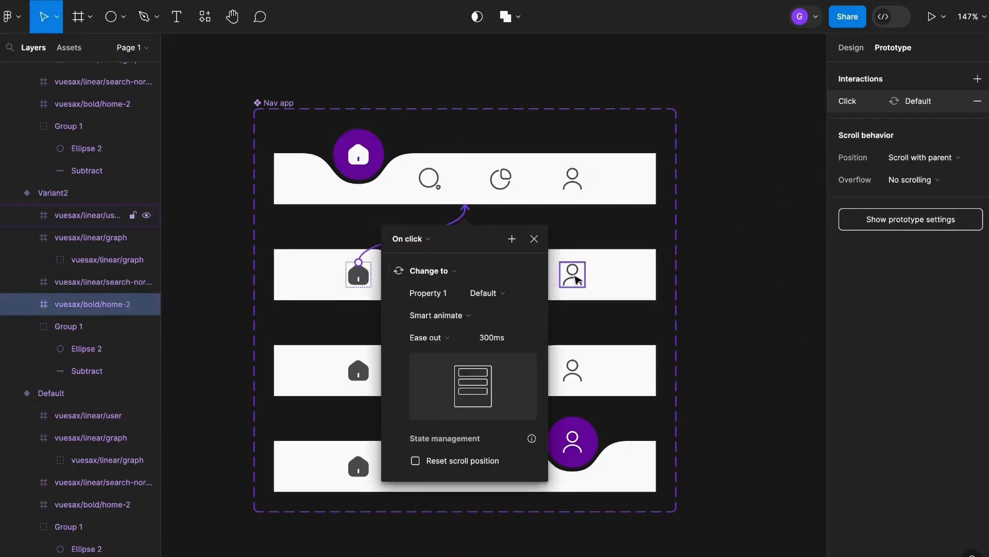
{"action": "left_click", "coordinate": [534, 239]}
{"action": "left_click", "coordinate": [517, 281]}
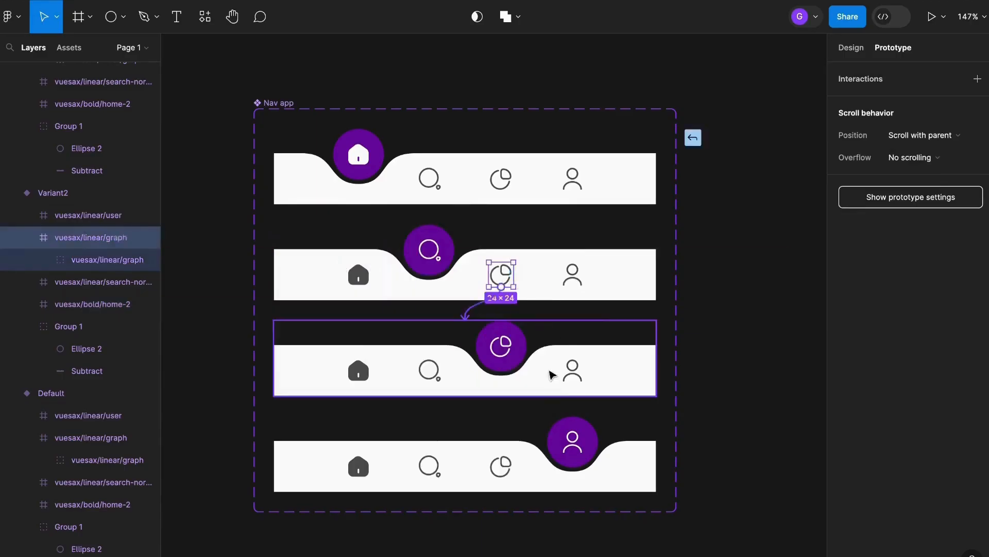
{"action": "left_click", "coordinate": [579, 277]}
{"action": "left_click_drag", "start_coordinate": [584, 274], "coordinate": [464, 361]}
Link the third variant's home icon to Default, search icon to Variant2, and user icon to Variant4.
{"action": "left_click", "coordinate": [362, 372]}
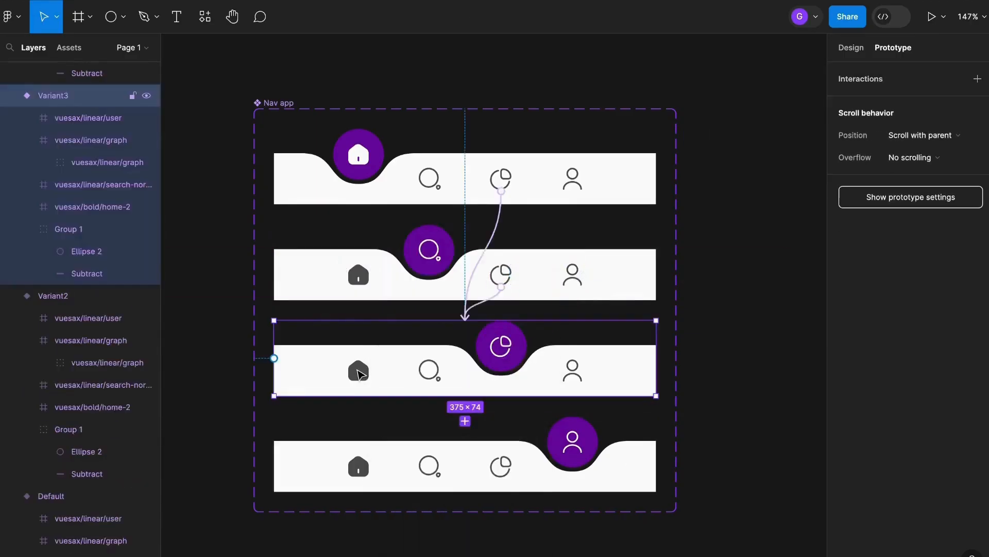
{"action": "left_click", "coordinate": [359, 372]}
{"action": "left_click_drag", "start_coordinate": [370, 371], "coordinate": [463, 206]}
{"action": "left_click", "coordinate": [430, 370]}
{"action": "left_click_drag", "start_coordinate": [441, 369], "coordinate": [463, 288]}
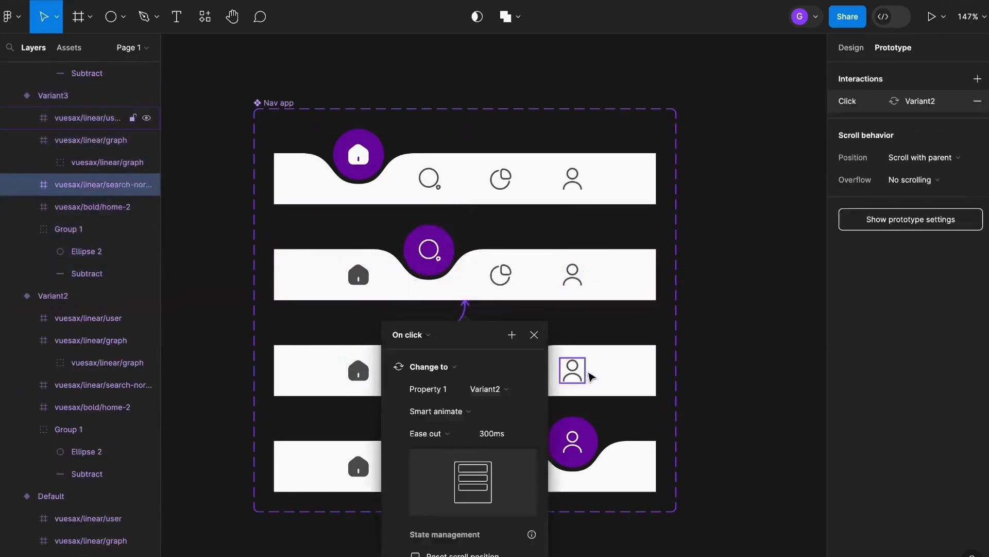
{"action": "left_click", "coordinate": [581, 374]}
{"action": "left_click_drag", "start_coordinate": [586, 371], "coordinate": [627, 453]}
Link the fourth variant's home icon to Default, search icon to Variant2, and graph icon to Variant3.
{"action": "double_click", "coordinate": [360, 467]}
{"action": "left_click_drag", "start_coordinate": [371, 467], "coordinate": [402, 195]}
{"action": "left_click", "coordinate": [534, 239]}
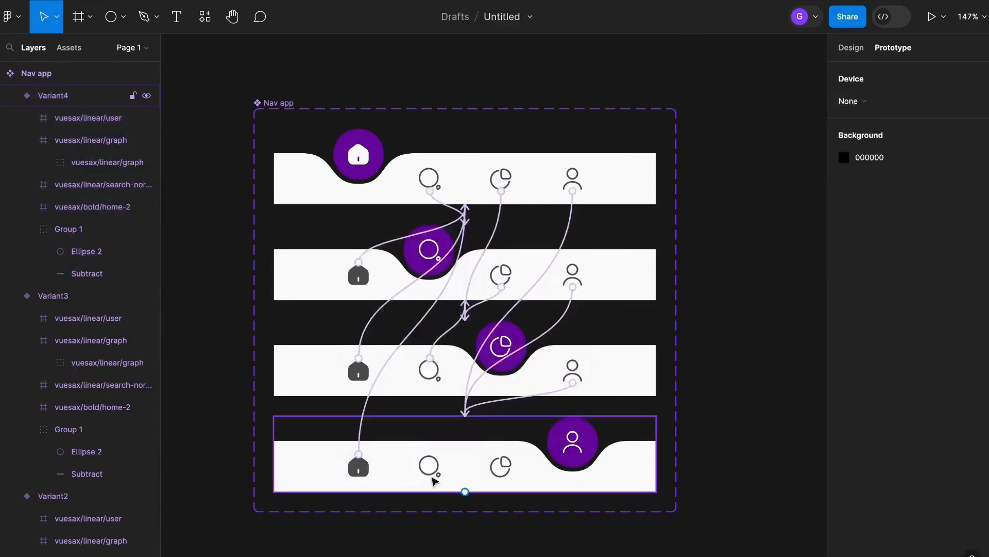
{"action": "left_click", "coordinate": [431, 466]}
{"action": "left_click_drag", "start_coordinate": [441, 466], "coordinate": [466, 304]}
{"action": "left_click", "coordinate": [501, 465]}
{"action": "left_click_drag", "start_coordinate": [513, 465], "coordinate": [509, 366]}
{"action": "left_click", "coordinate": [532, 430]}
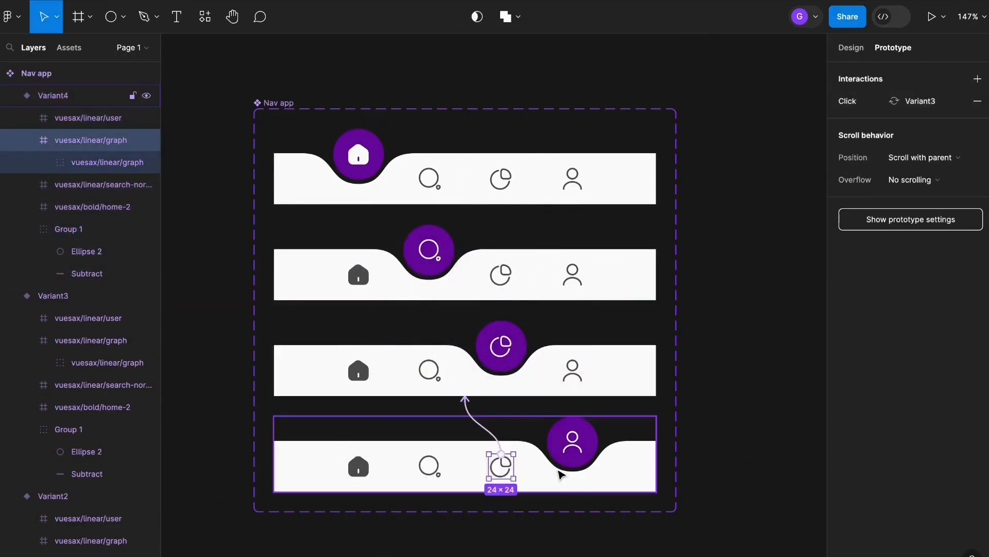
Create a new iPhone 13 mini frame beside the Nav app component.
{"action": "scroll", "coordinate": [495, 247], "scroll_direction": "down", "scroll_amount": 5}
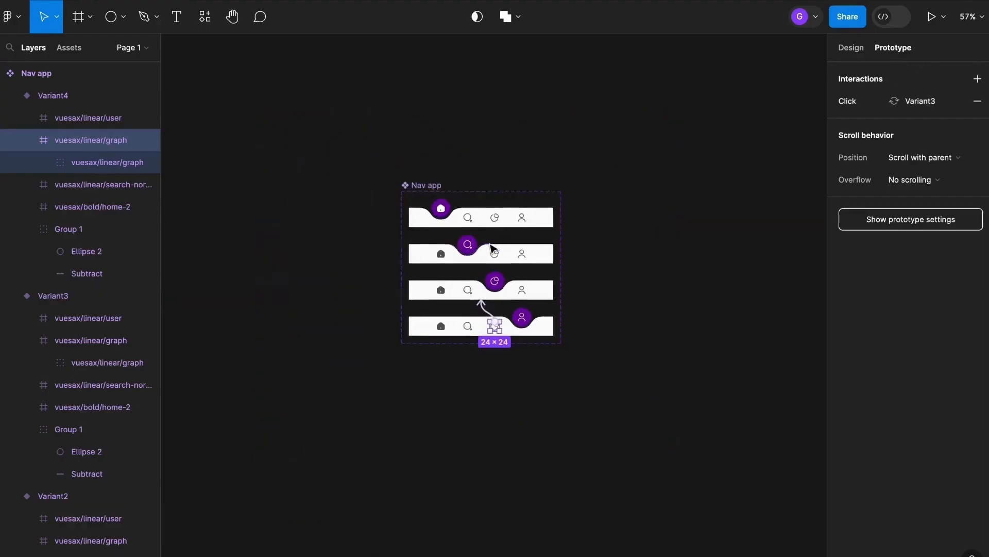
{"action": "scroll", "coordinate": [481, 303], "scroll_direction": "up", "scroll_amount": 3}
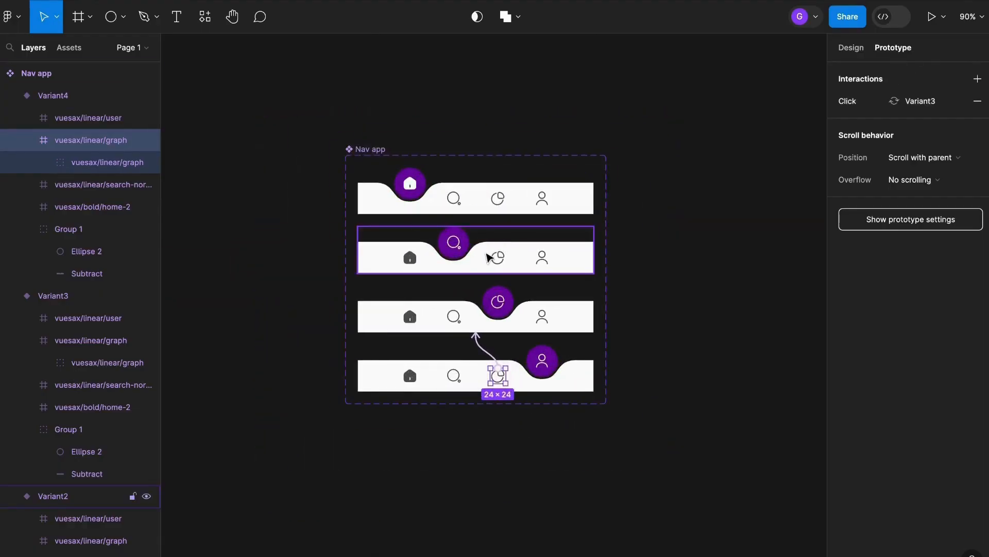
{"action": "left_click", "coordinate": [82, 19]}
{"action": "scroll", "coordinate": [190, 101], "scroll_direction": "down", "scroll_amount": 2}
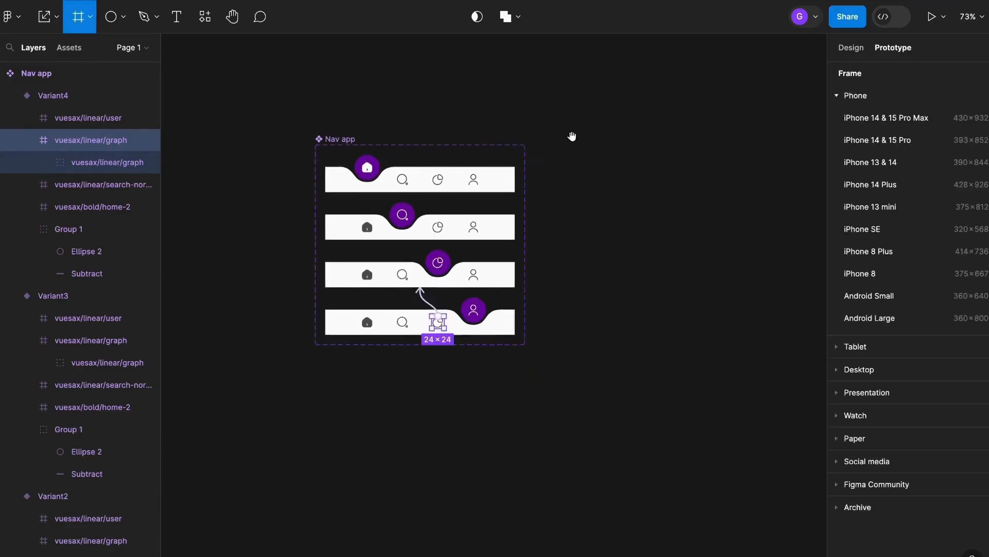
{"action": "scroll", "coordinate": [536, 138], "scroll_direction": "right", "scroll_amount": 2}
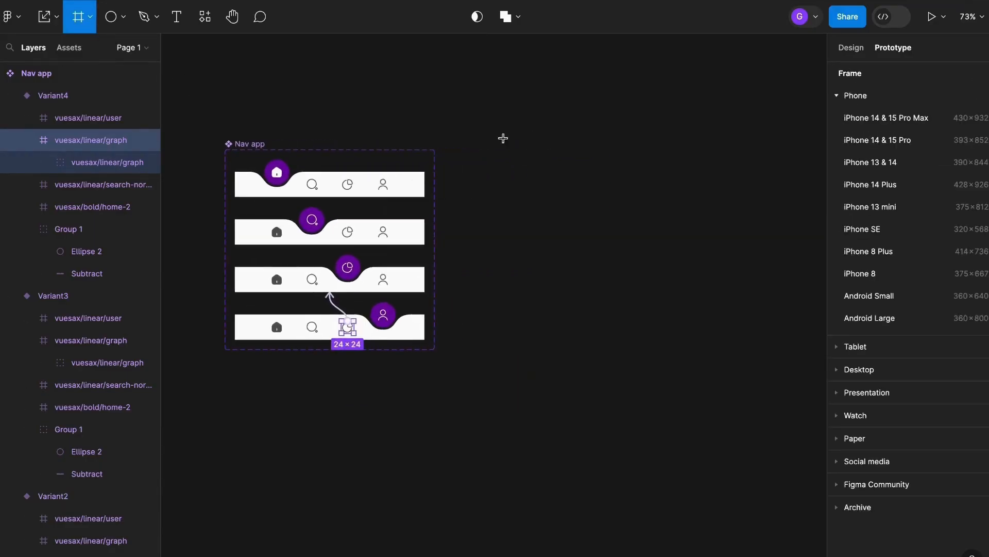
{"action": "left_click", "coordinate": [927, 215]}
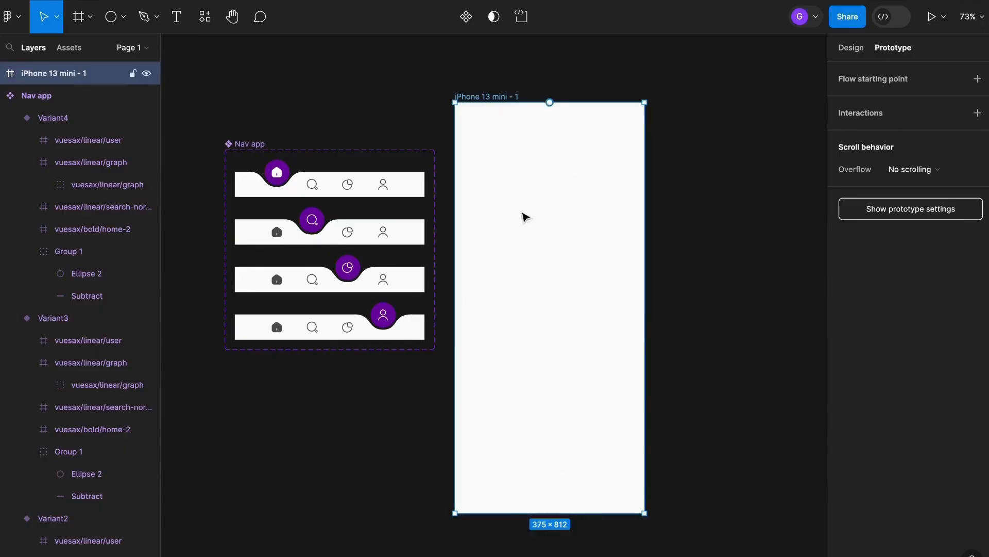
Place an instance of the Nav app component from the local assets into the phone frame.
{"action": "left_click", "coordinate": [76, 52]}
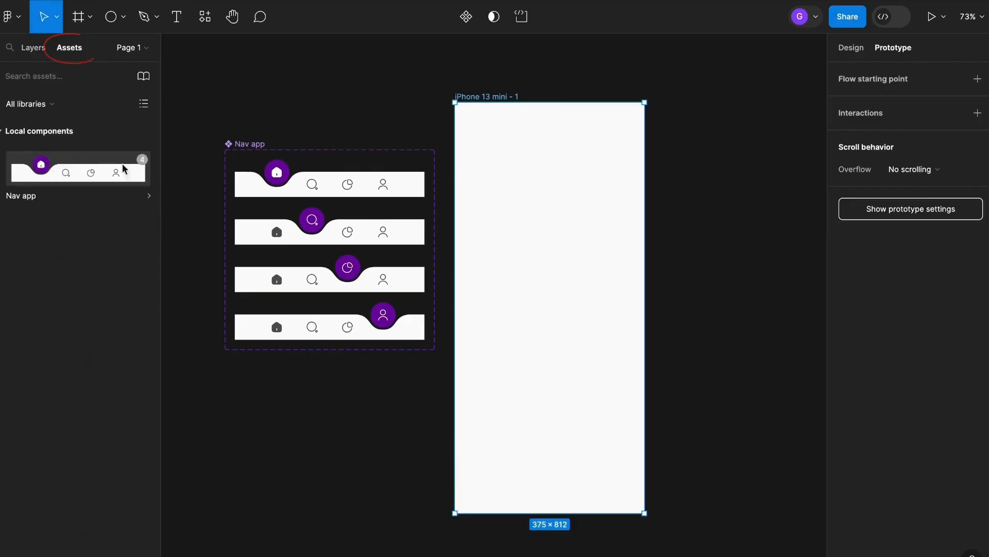
{"action": "left_click_drag", "start_coordinate": [126, 168], "coordinate": [534, 274]}
{"action": "left_click", "coordinate": [697, 243]}
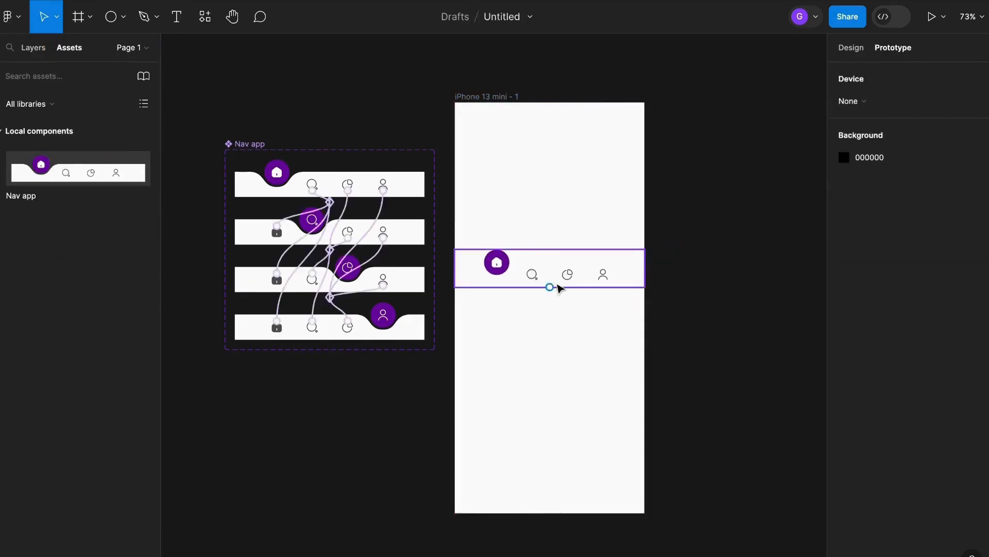
{"action": "left_click", "coordinate": [552, 284]}
Select the iPhone 13 mini frame and change its background fill to a medium gray.
{"action": "left_click", "coordinate": [483, 97]}
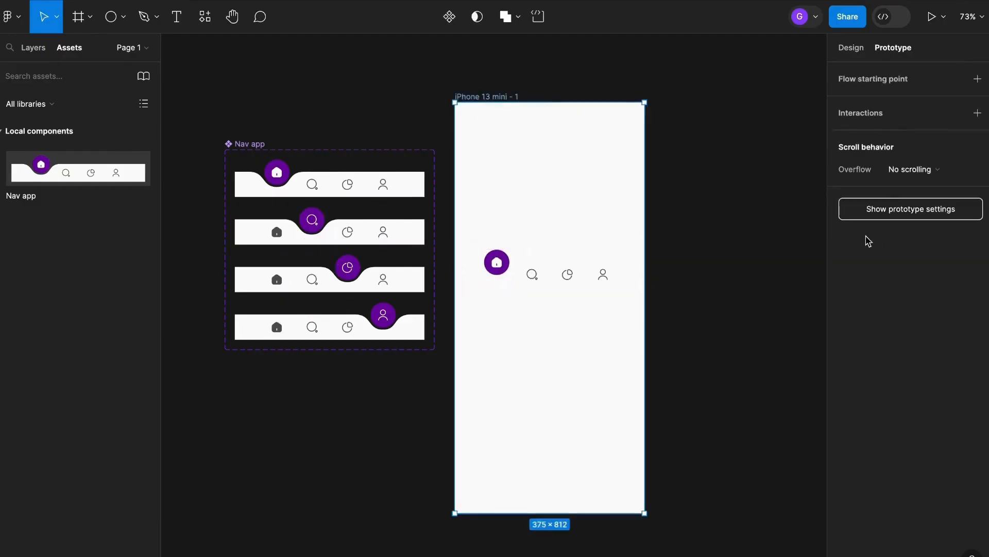
{"action": "left_click", "coordinate": [851, 47]}
{"action": "left_click", "coordinate": [844, 376]}
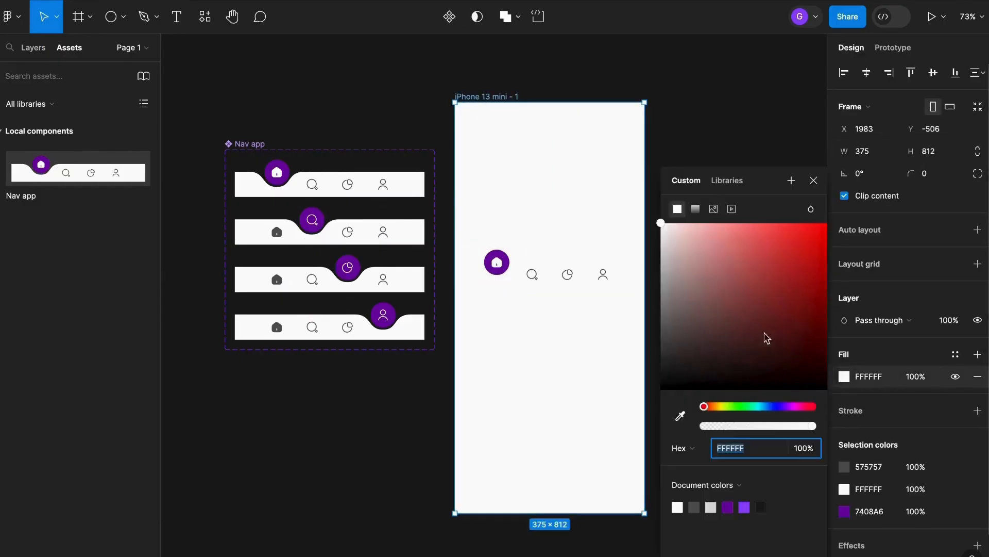
{"action": "left_click", "coordinate": [661, 272]}
{"action": "left_click_drag", "start_coordinate": [659, 277], "coordinate": [650, 298]}
{"action": "left_click", "coordinate": [706, 137]}
{"action": "scroll", "coordinate": [670, 258], "scroll_direction": "down", "scroll_amount": 2}
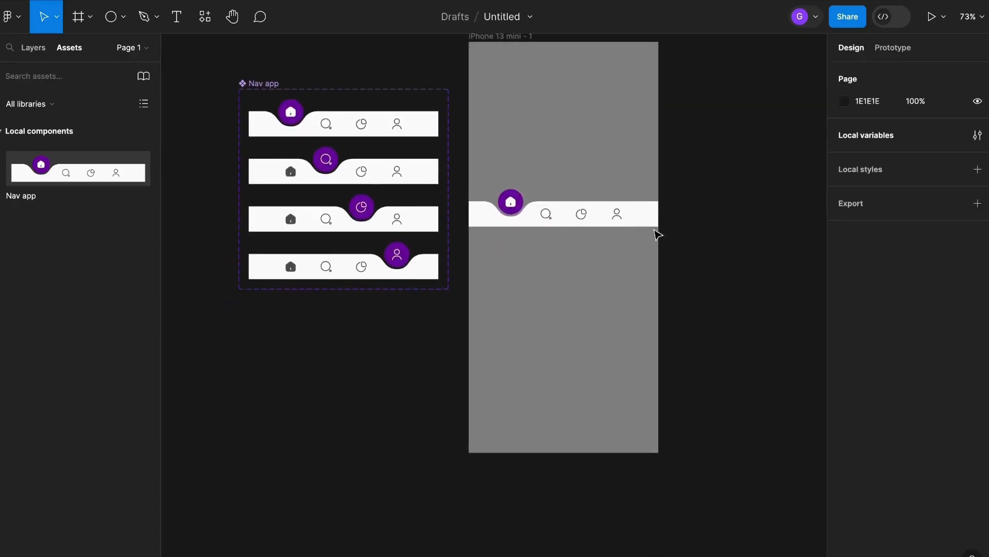
Move the Nav app instance down within the phone frame to about Y 332.
{"action": "left_click", "coordinate": [613, 227]}
{"action": "left_click_drag", "start_coordinate": [610, 232], "coordinate": [606, 242]}
{"action": "left_click_drag", "start_coordinate": [694, 223], "coordinate": [658, 292]}
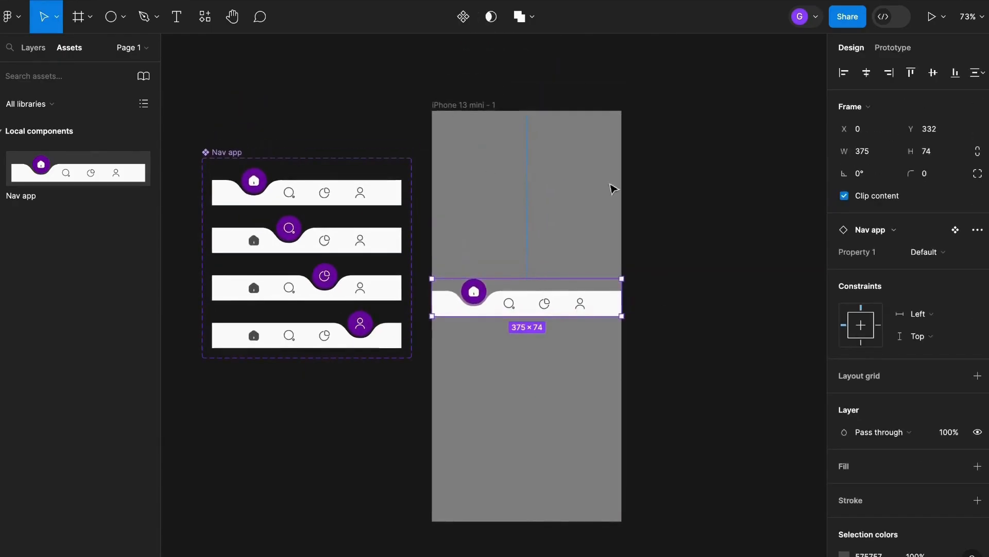
{"action": "left_click", "coordinate": [625, 280]}
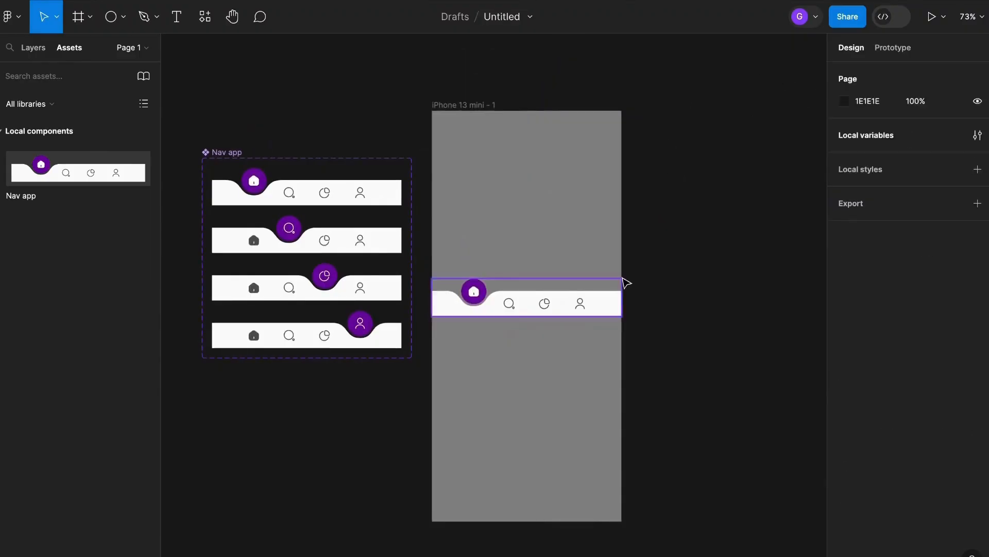
Start the prototype preview and click the search, graph, user and home icons to test switching.
{"action": "left_click", "coordinate": [933, 18]}
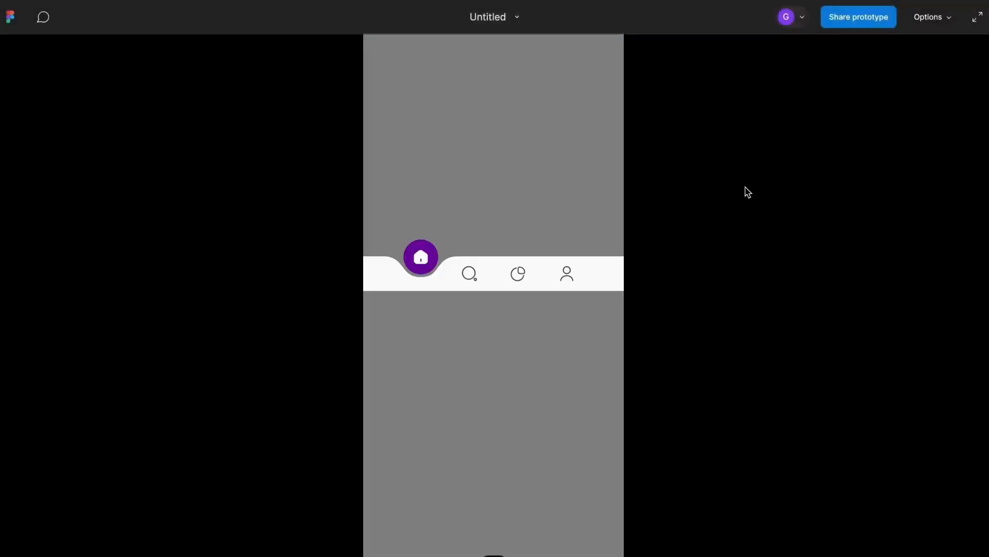
{"action": "left_click", "coordinate": [470, 278]}
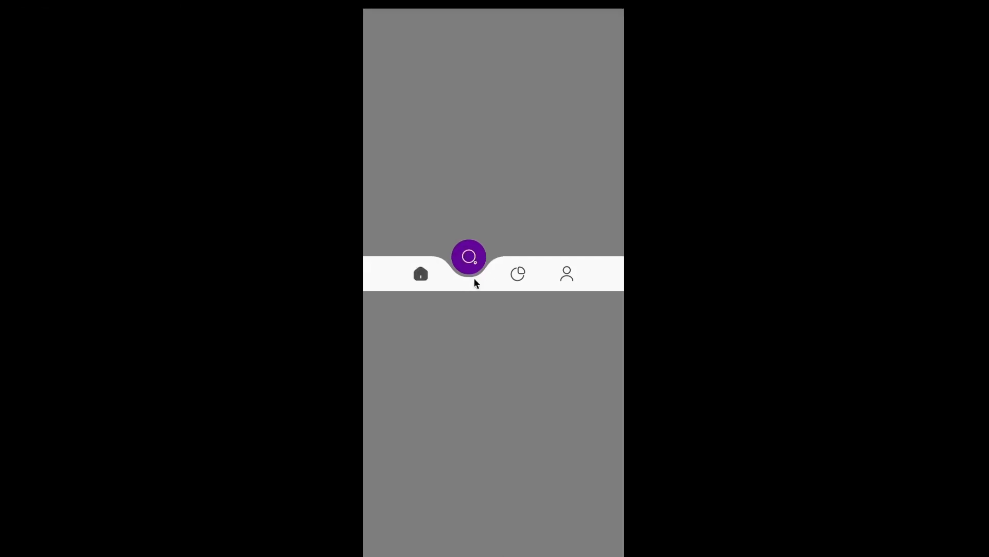
{"action": "left_click", "coordinate": [521, 279]}
{"action": "left_click", "coordinate": [567, 281]}
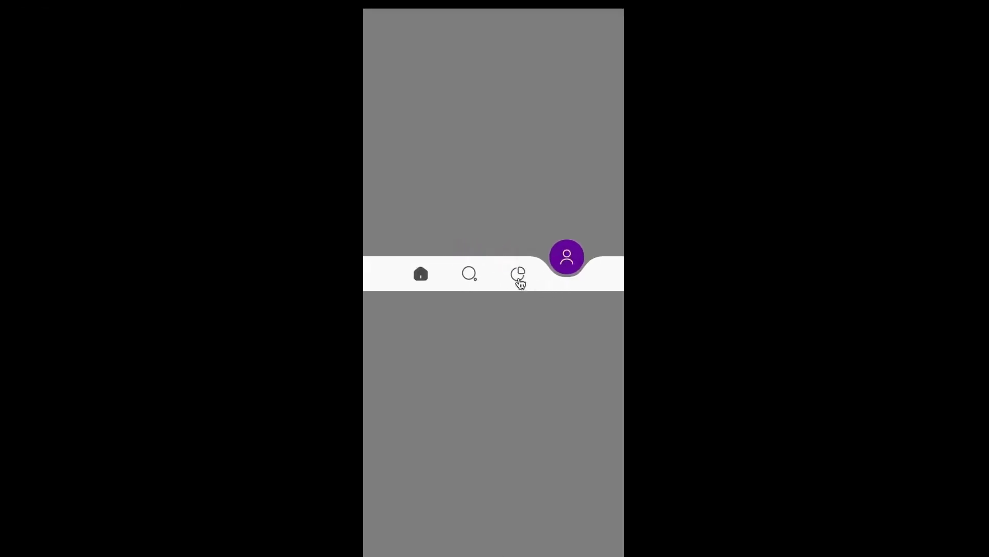
{"action": "left_click", "coordinate": [520, 281]}
{"action": "left_click", "coordinate": [469, 285]}
{"action": "left_click", "coordinate": [419, 285]}
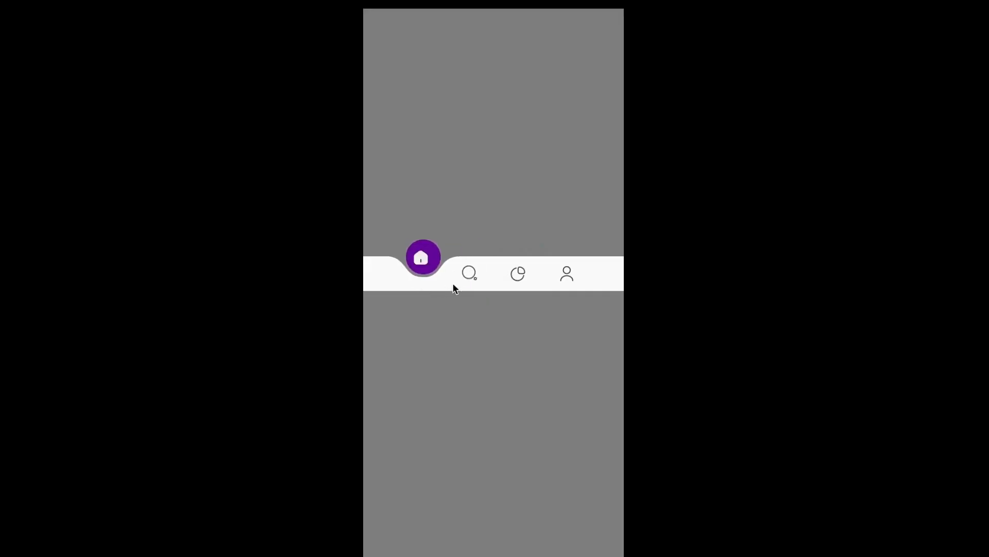
Click through the navigation icons again in the preview to check the notch transitions.
{"action": "left_click", "coordinate": [469, 278]}
{"action": "left_click", "coordinate": [520, 281]}
{"action": "left_click", "coordinate": [565, 281]}
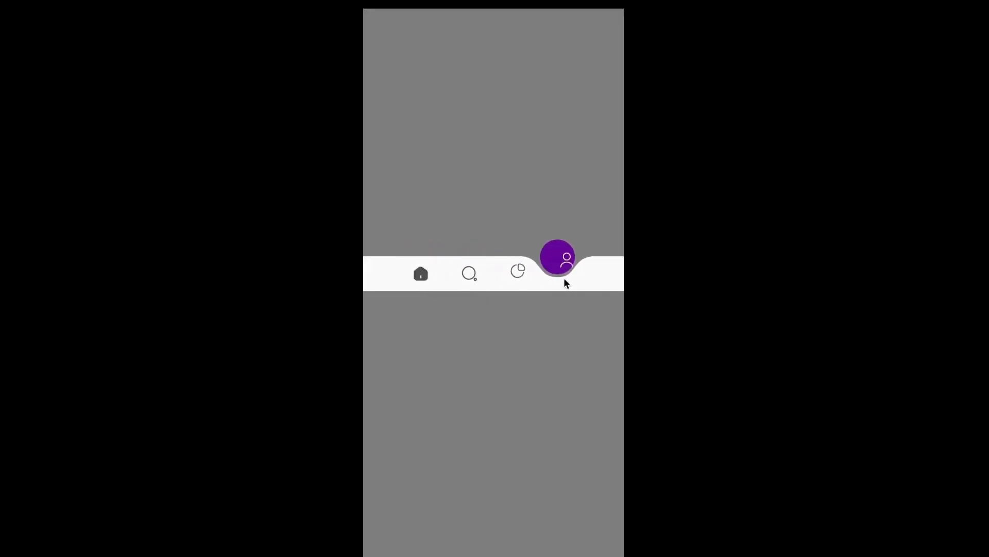
{"action": "left_click", "coordinate": [519, 280]}
{"action": "left_click", "coordinate": [472, 283]}
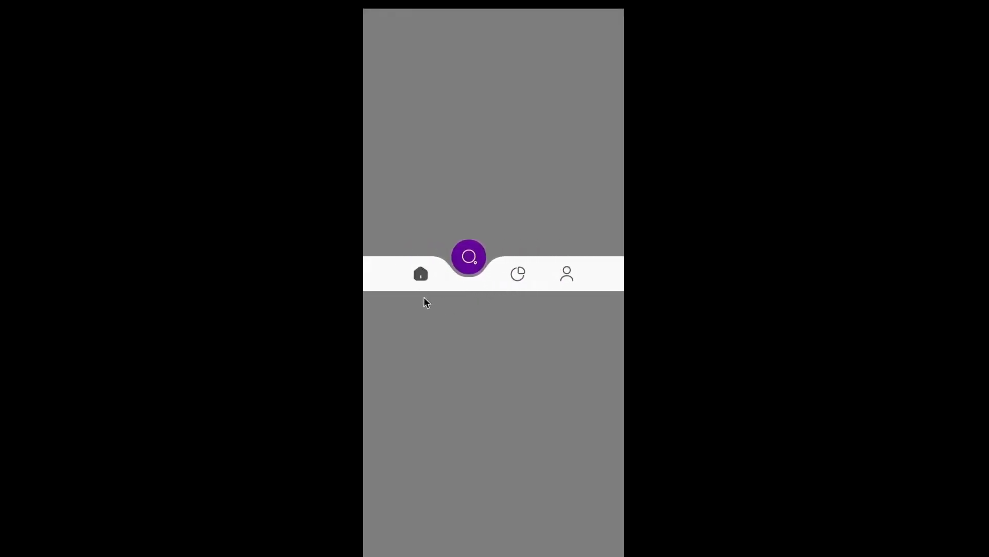
{"action": "left_click", "coordinate": [418, 279]}
{"action": "left_click", "coordinate": [469, 285]}
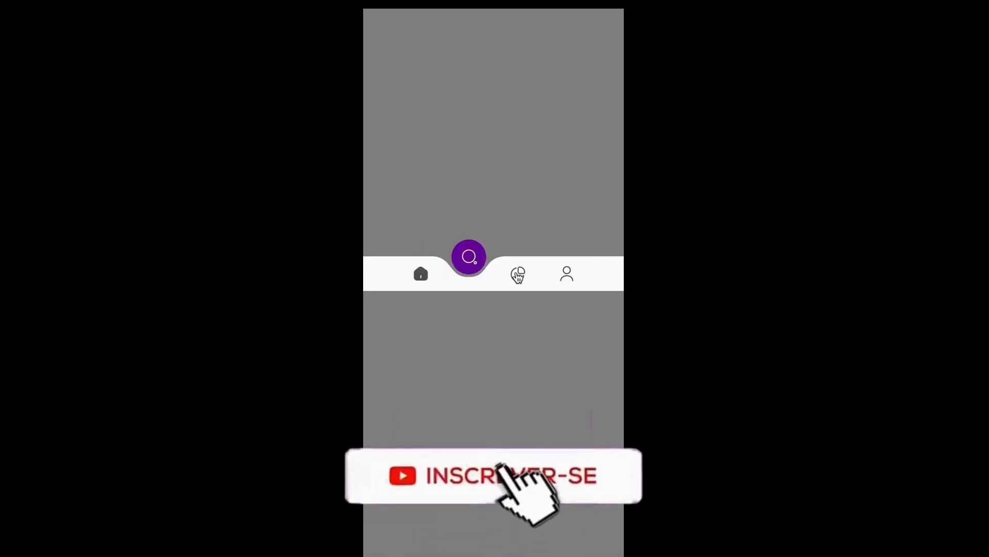
{"action": "left_click", "coordinate": [517, 276]}
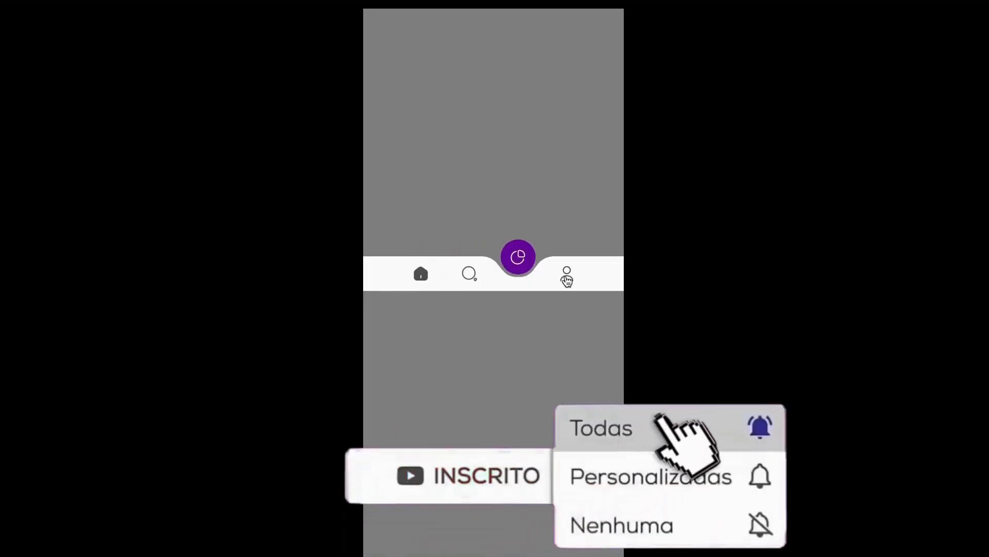